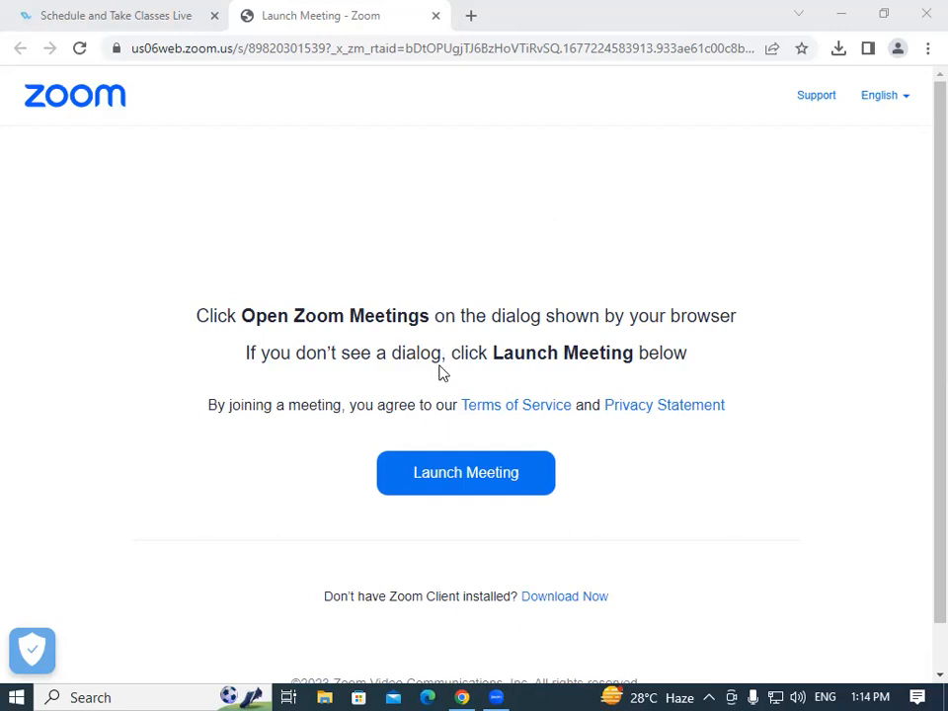
Open a new Chrome tab showing the Google start page.
left_click(472, 16)
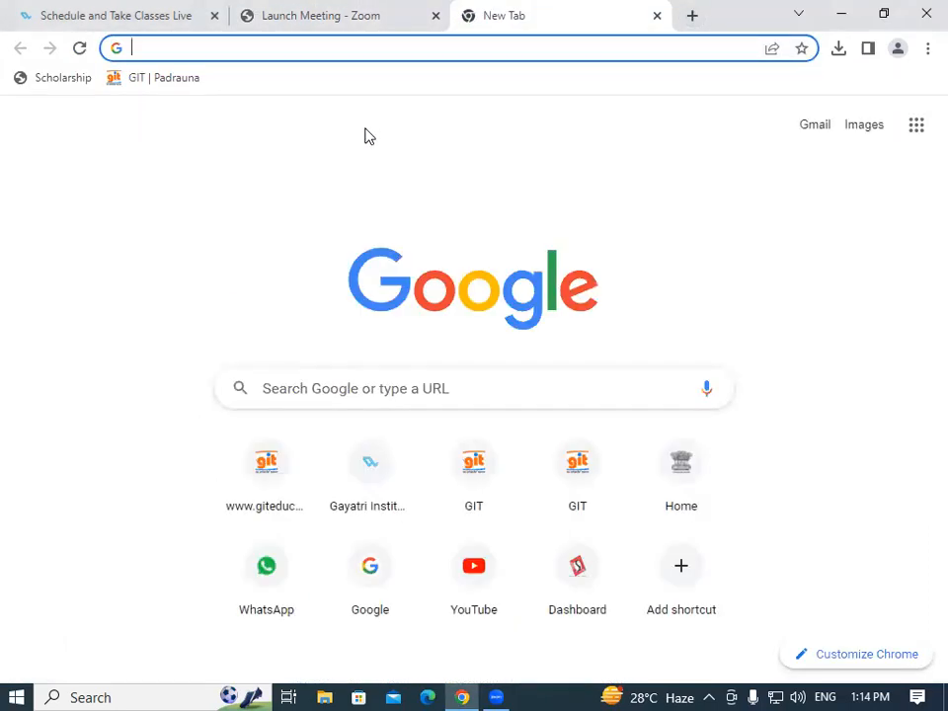
Go to edistrict.up.gov.in/edistrictup using the address bar suggestion for 'ed'.
left_click(182, 52)
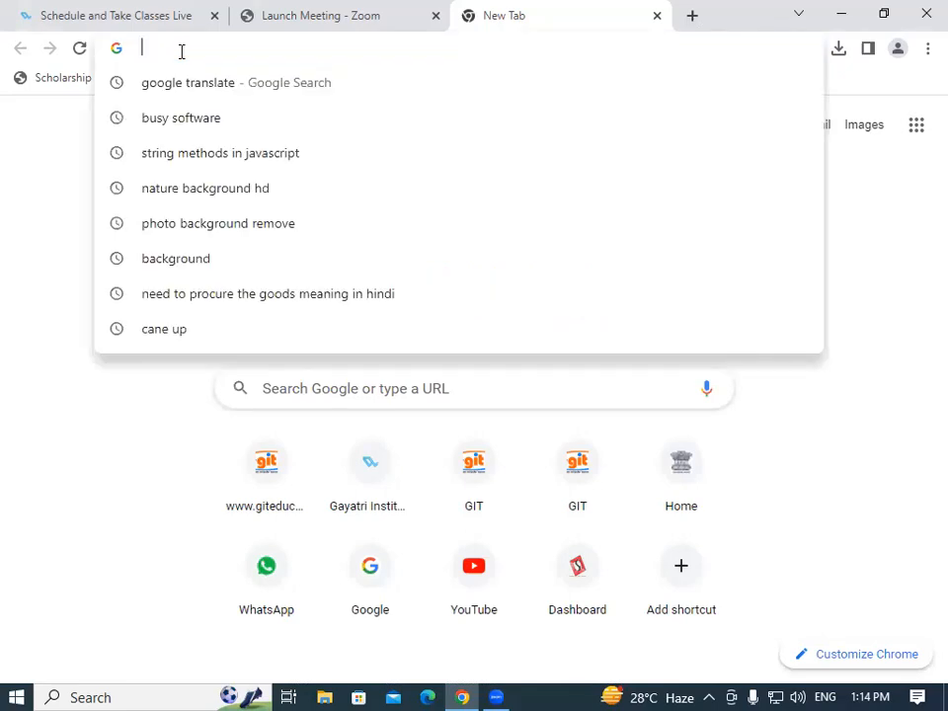
type("e")
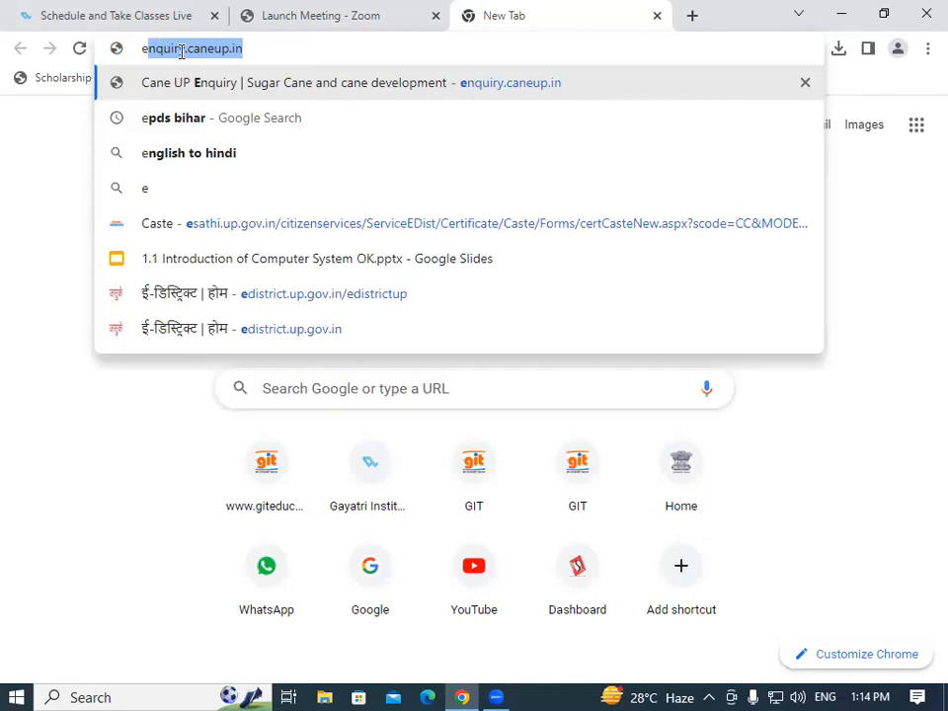
type("d")
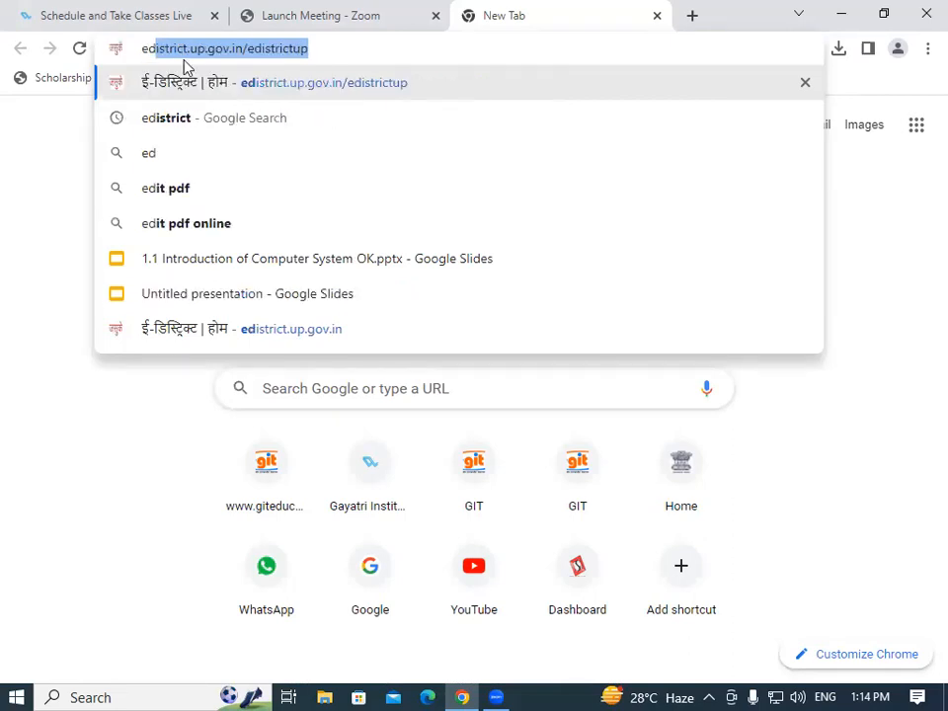
left_click(208, 82)
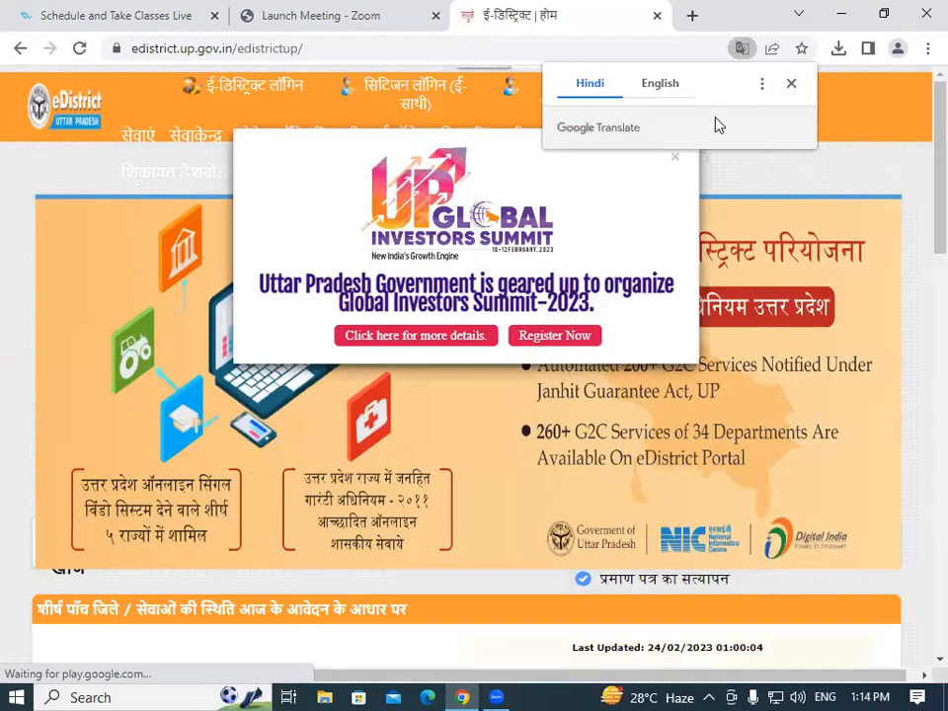
Dismiss the translate offer and summit popup, then open the सिटिजन लॉगिन (ई-साथी) page.
left_click(792, 84)
left_click(674, 158)
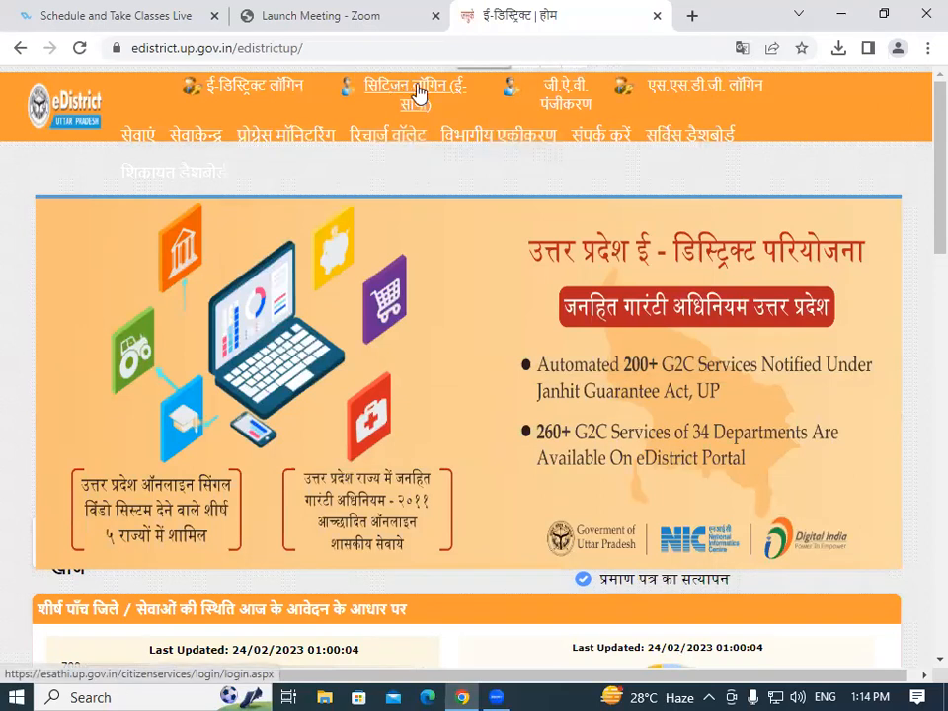
left_click(430, 90)
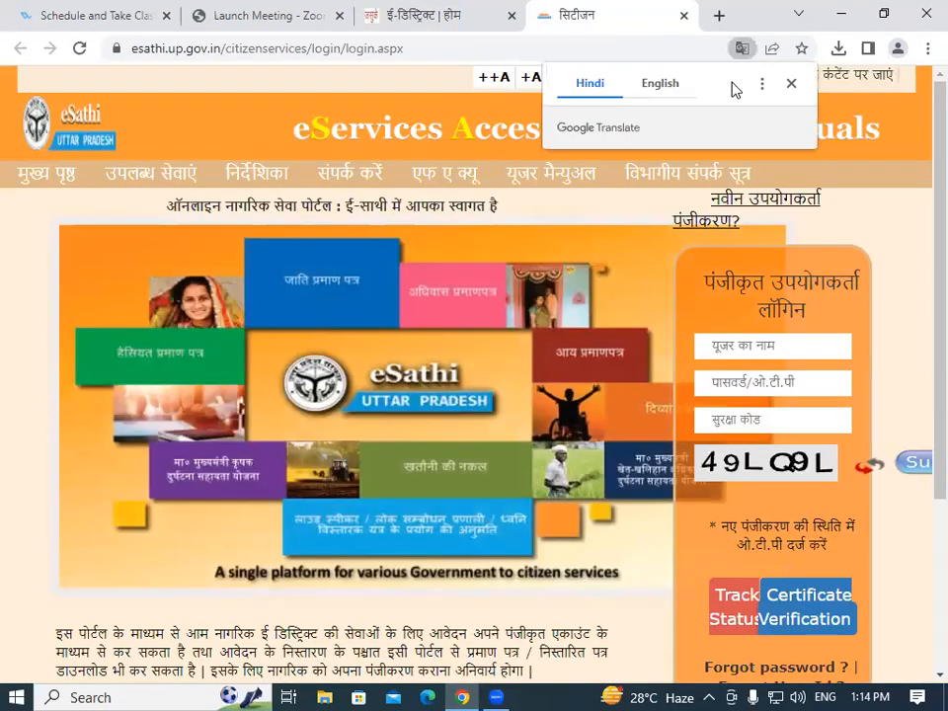
Log in to eSathi with the account username, password and the shown security code.
left_click(794, 84)
left_click(743, 345)
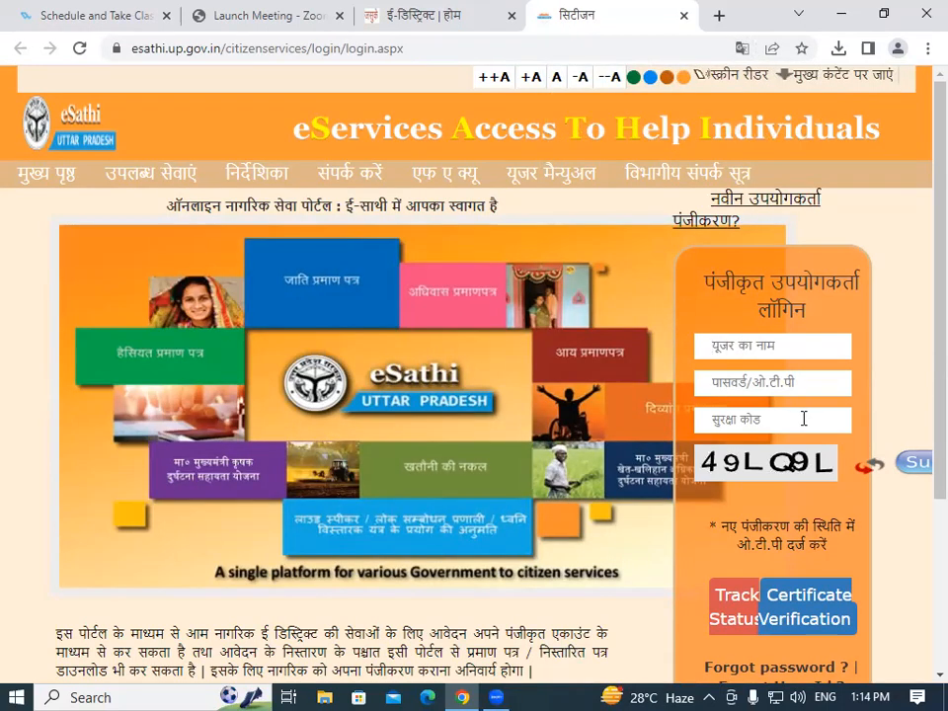
scroll(818, 447, "down", 1)
scroll(818, 447, "down", 1)
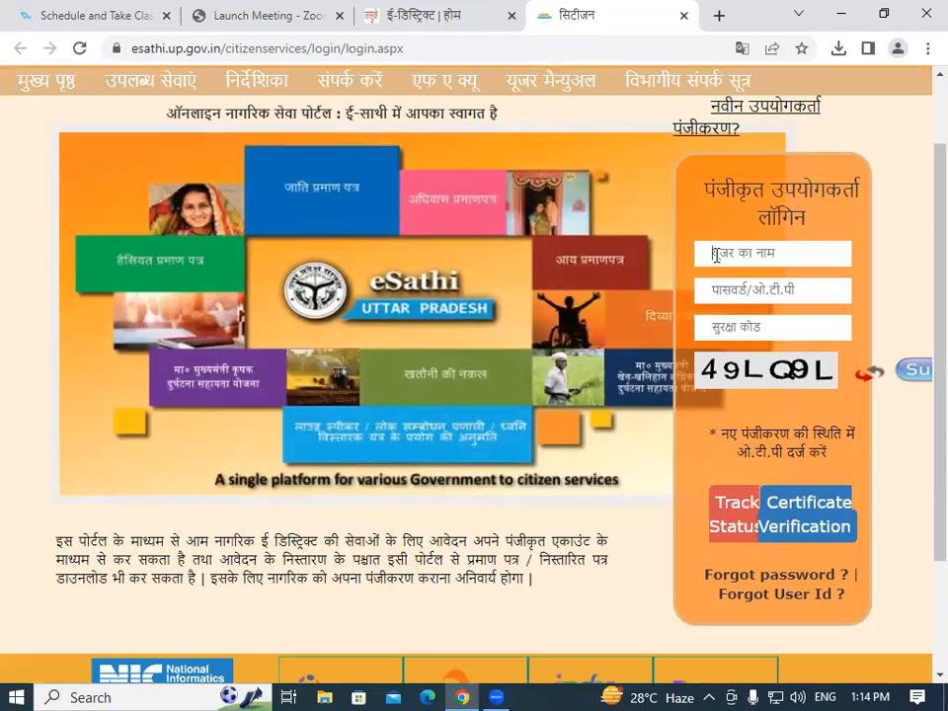
left_click(716, 255)
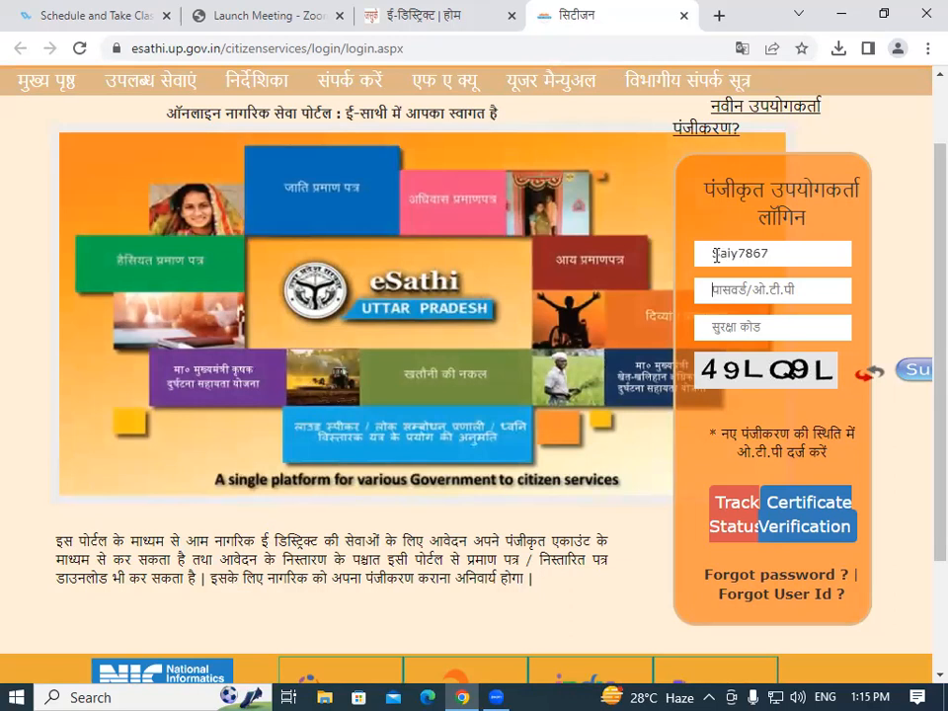
type("•")
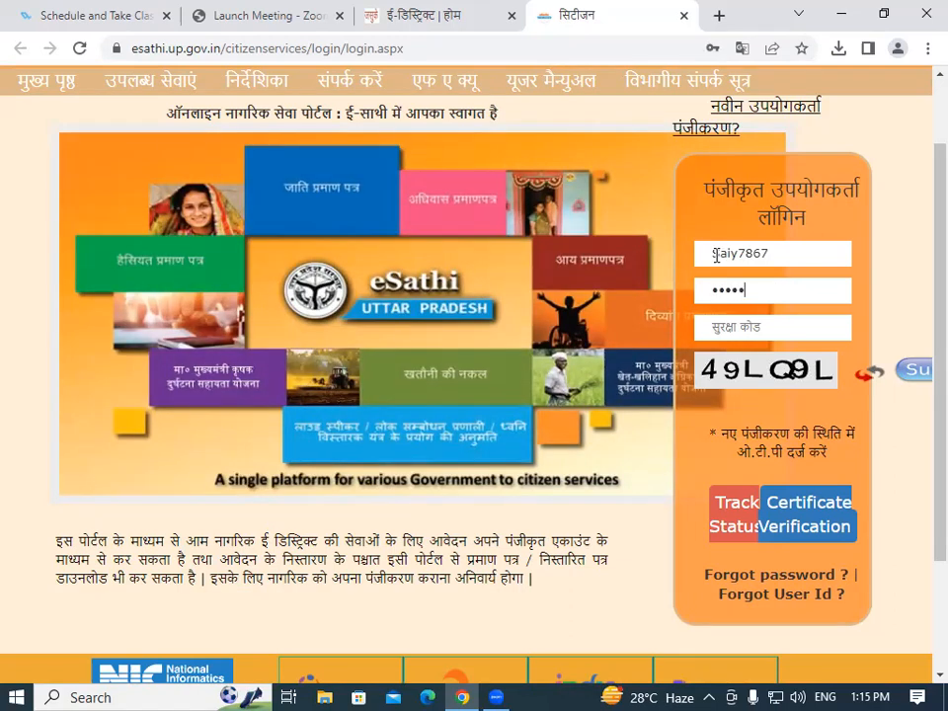
type("••")
left_click(762, 327)
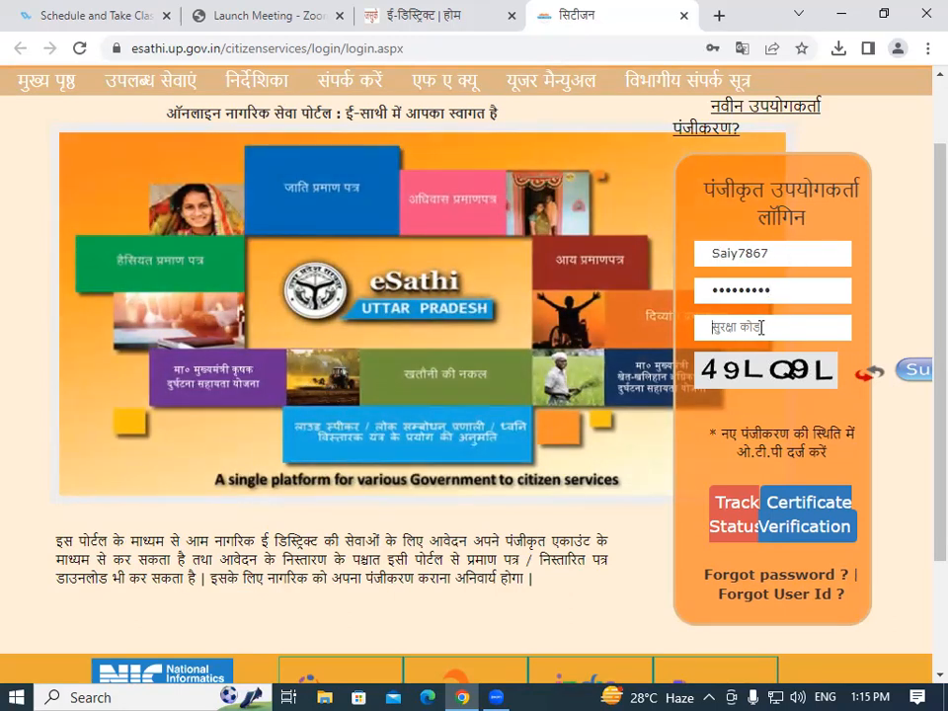
type("49LQ9L")
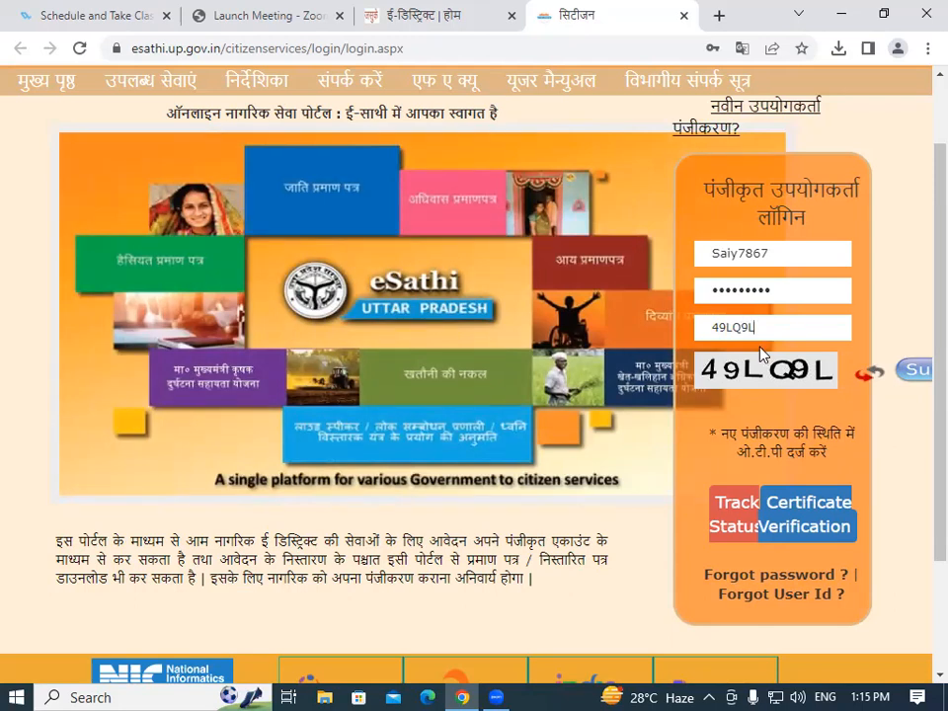
left_click(913, 372)
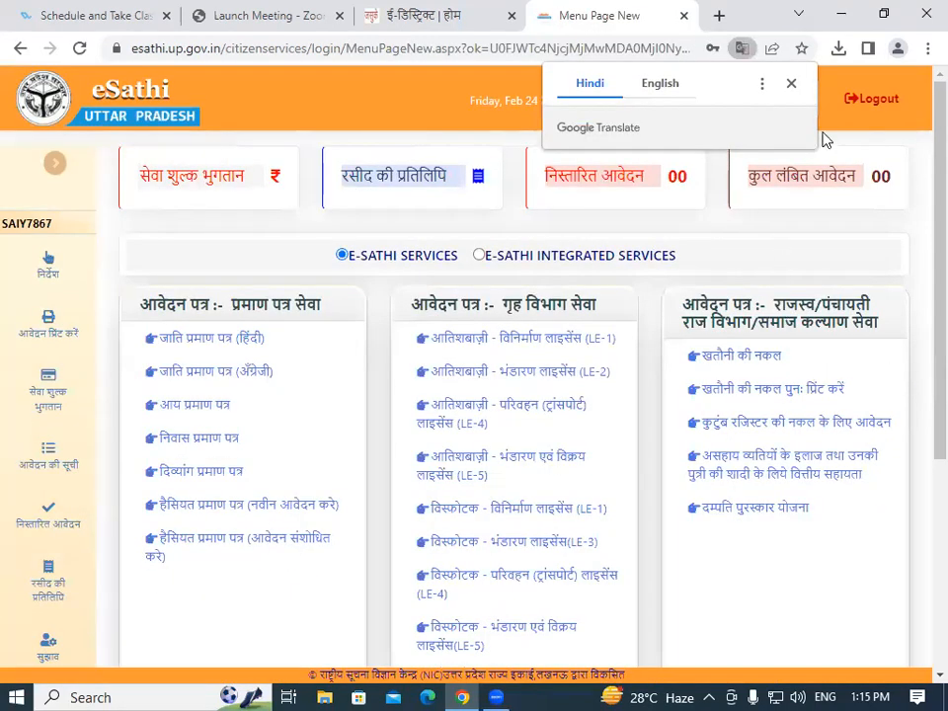
Dismiss the translate offer and open the आय प्रमाण पत्र application form.
left_click(791, 84)
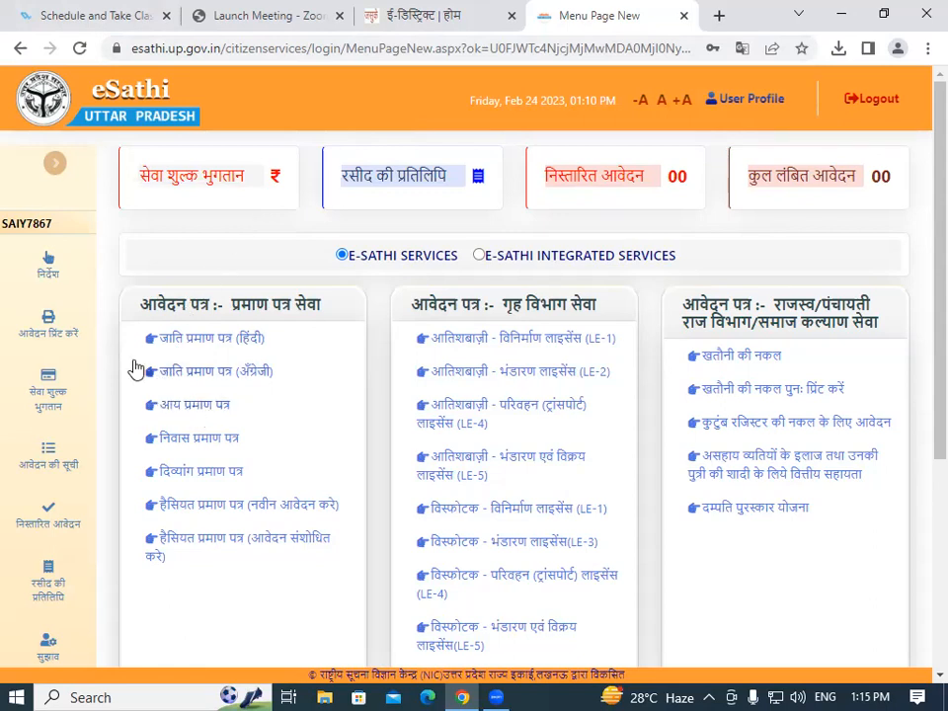
left_click(189, 412)
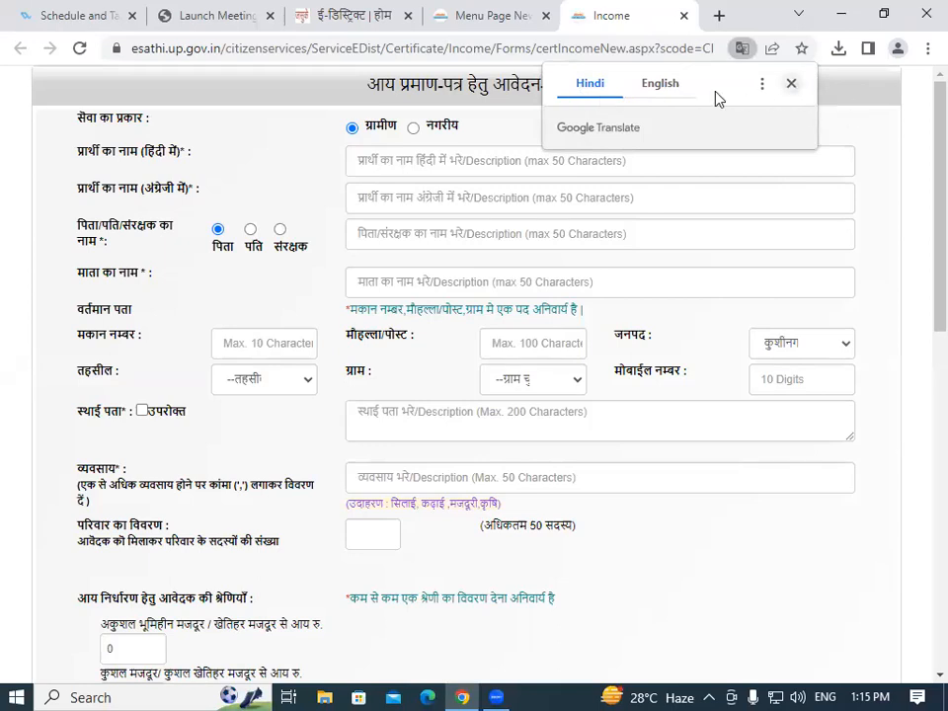
Autofill the applicant's name in Hindi and English from saved suggestions.
left_click(792, 87)
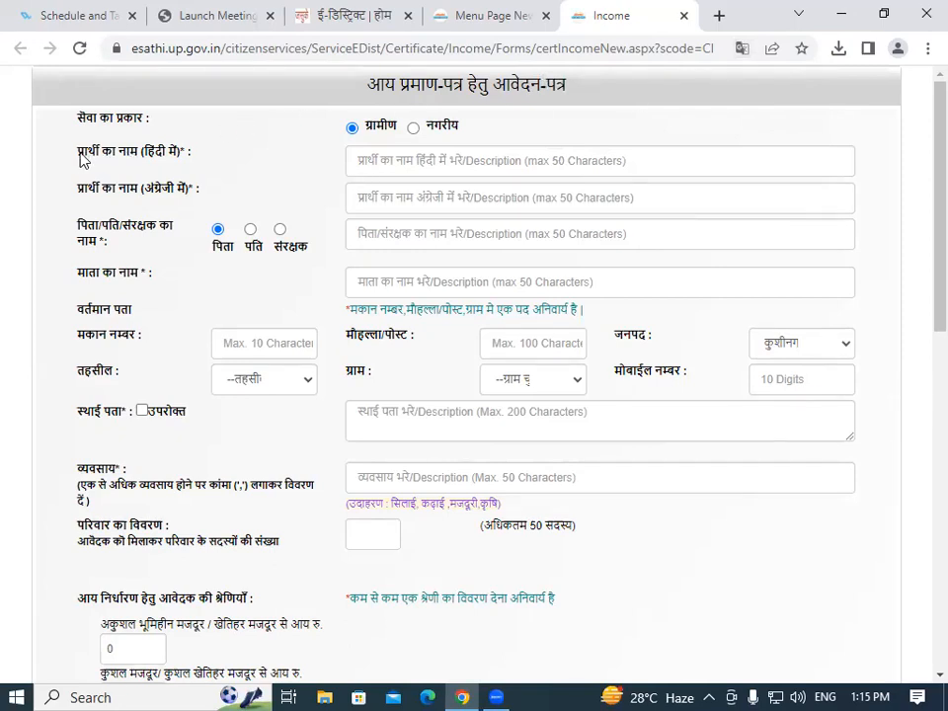
left_click(384, 162)
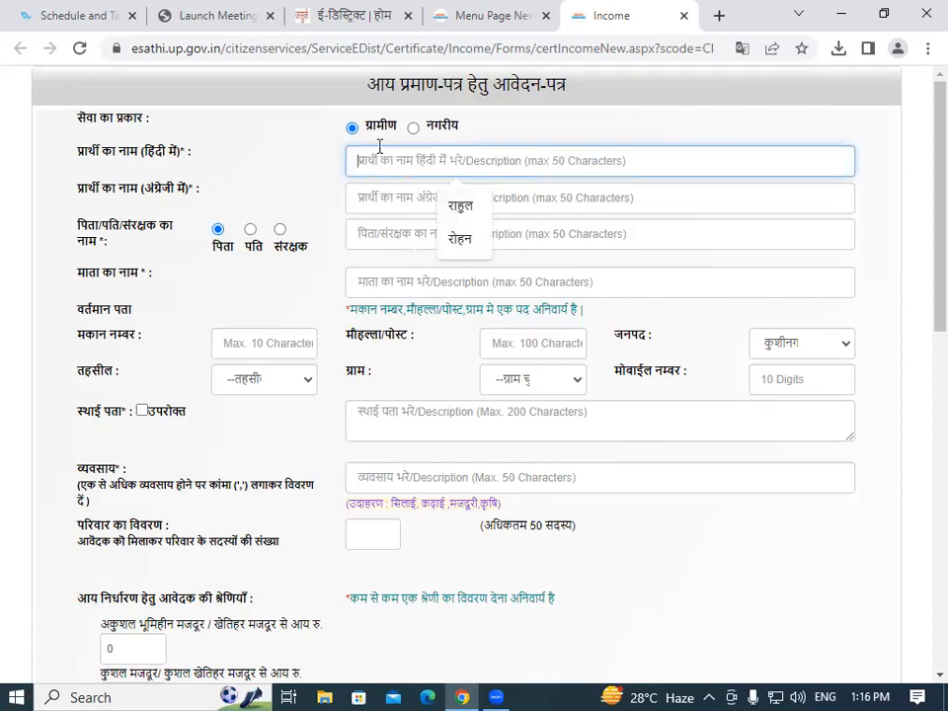
left_click(461, 207)
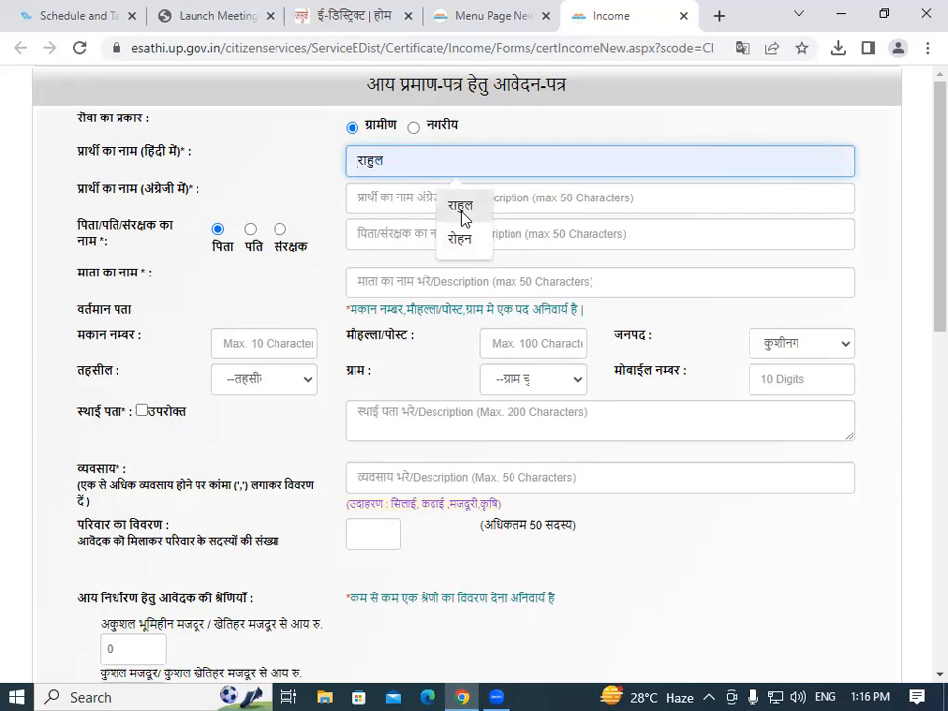
left_click(361, 198)
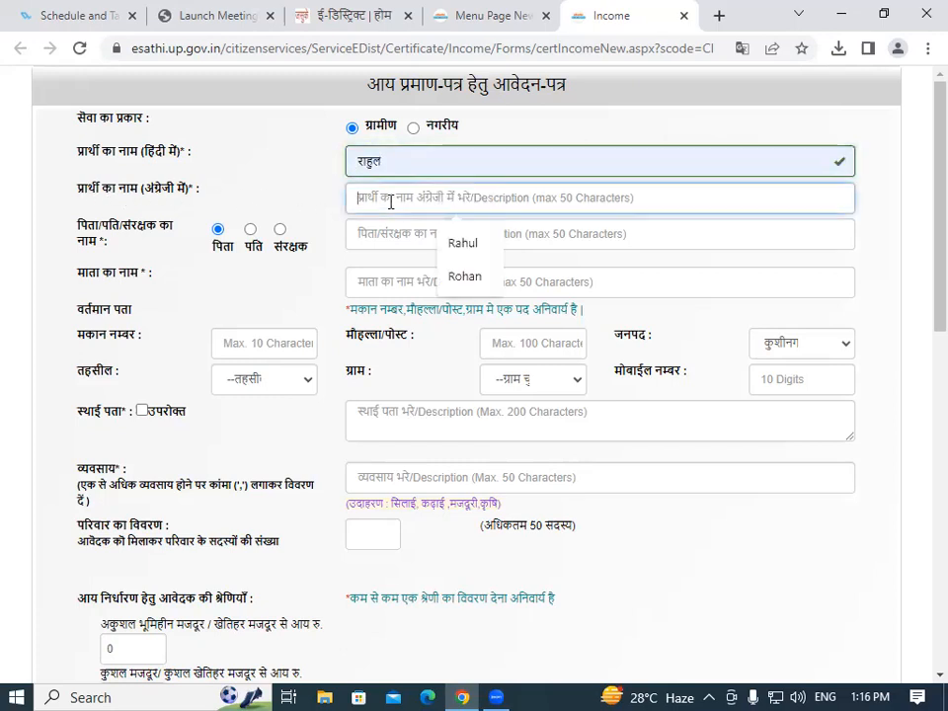
left_click(466, 246)
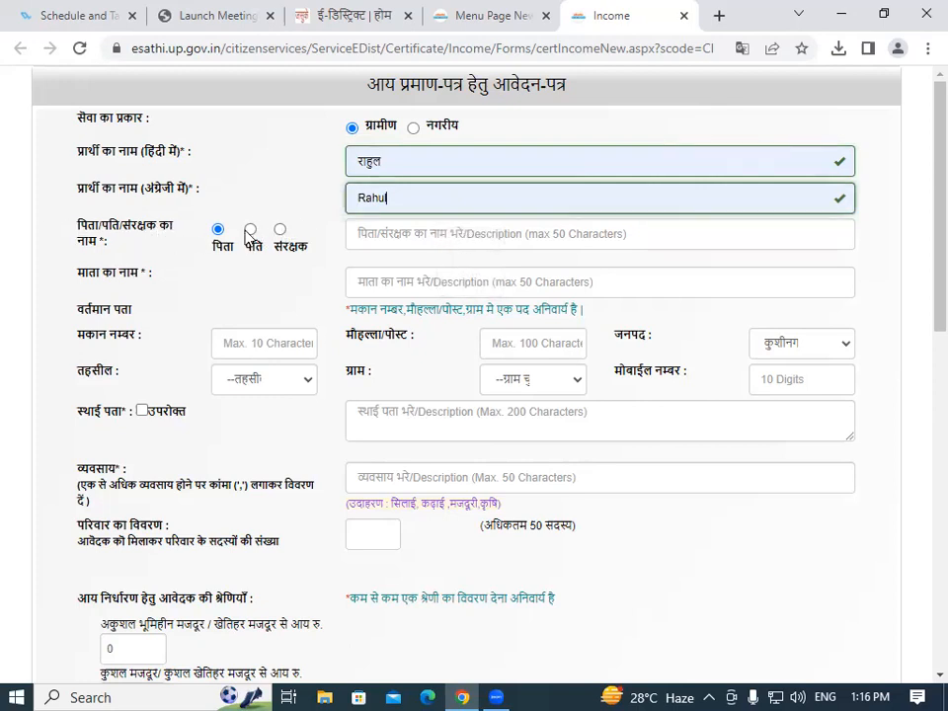
Autofill the father's and mother's names from saved suggestions.
left_click(434, 237)
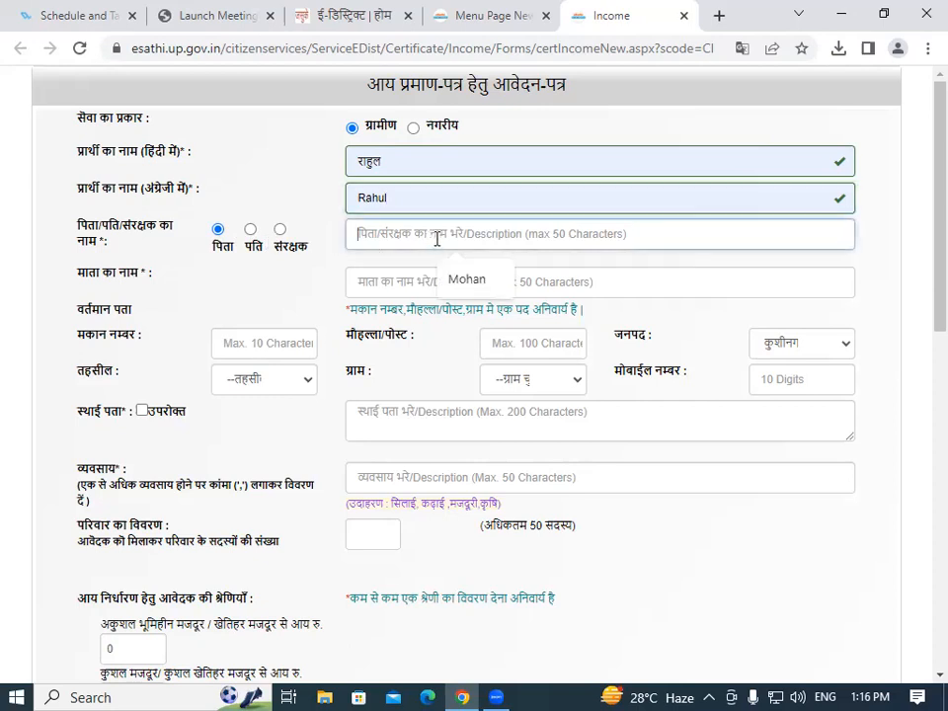
left_click(477, 281)
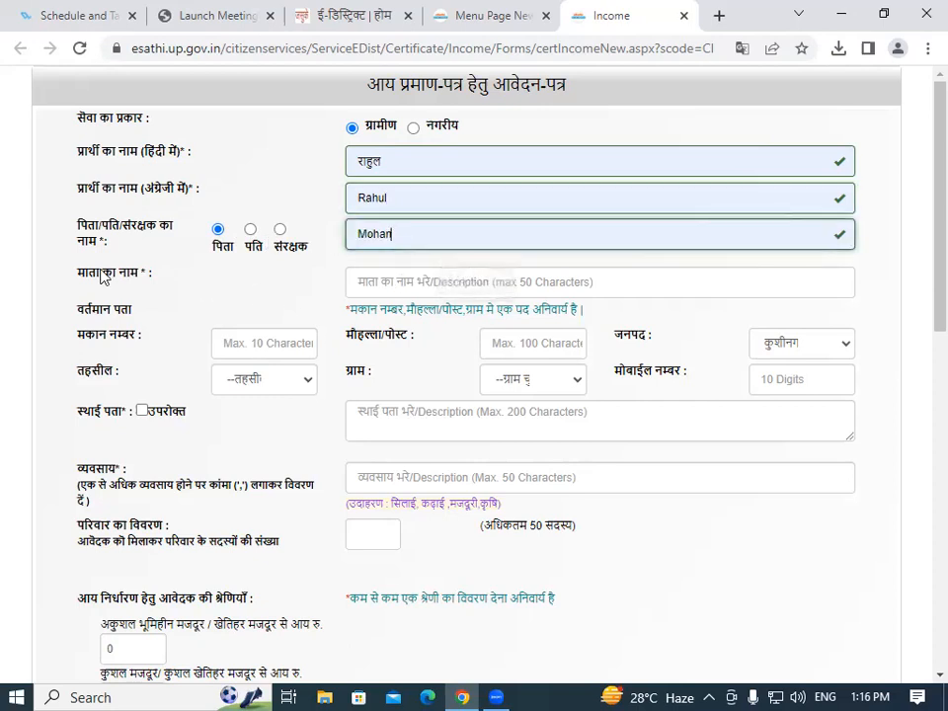
left_click(432, 282)
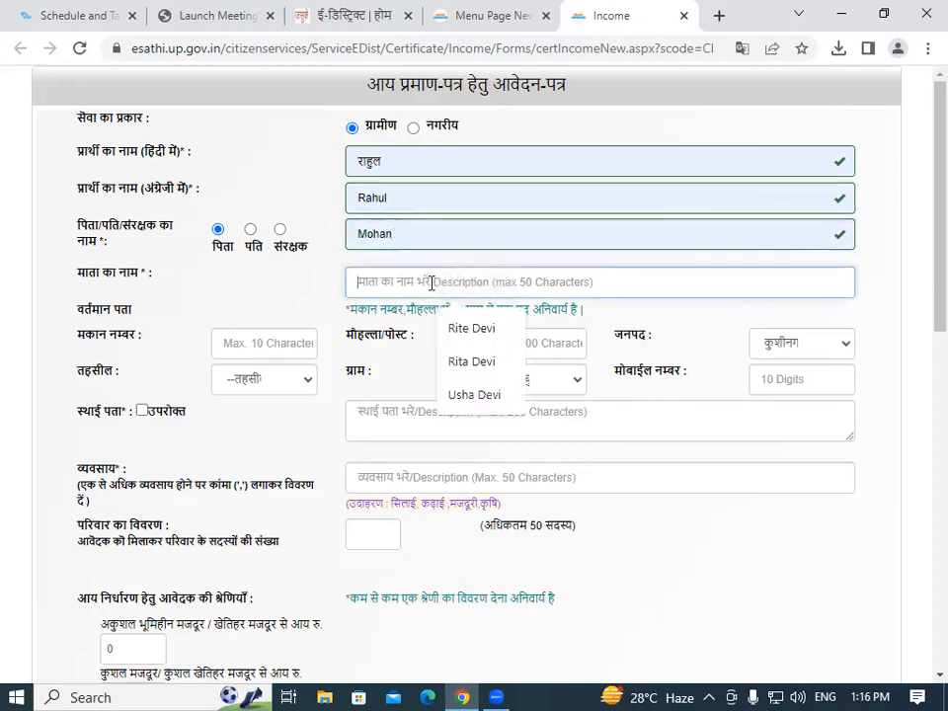
left_click(472, 332)
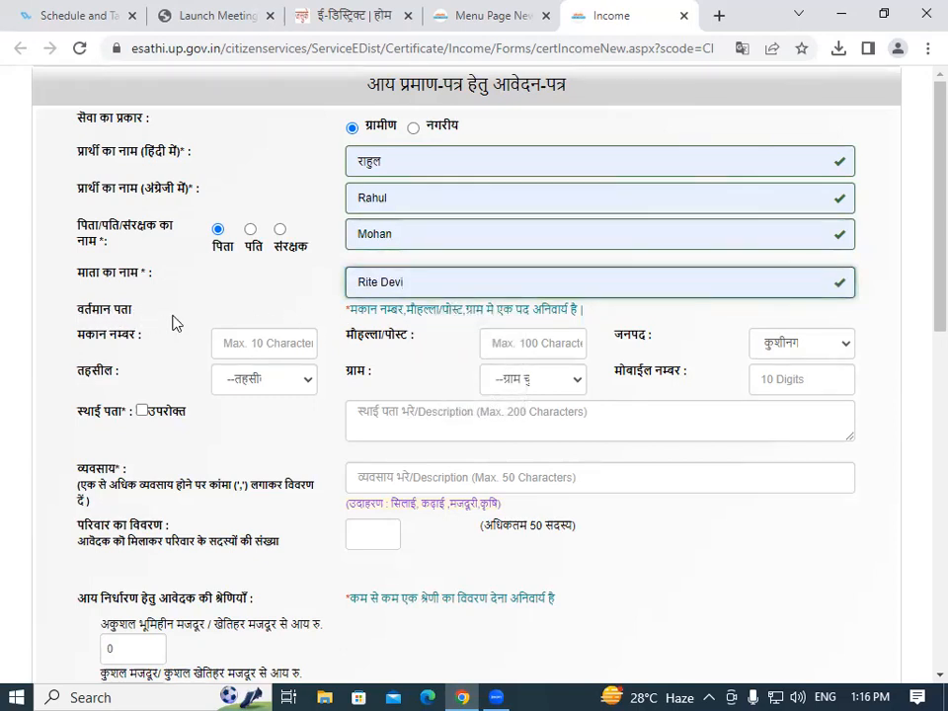
scroll(922, 287, "down", 2)
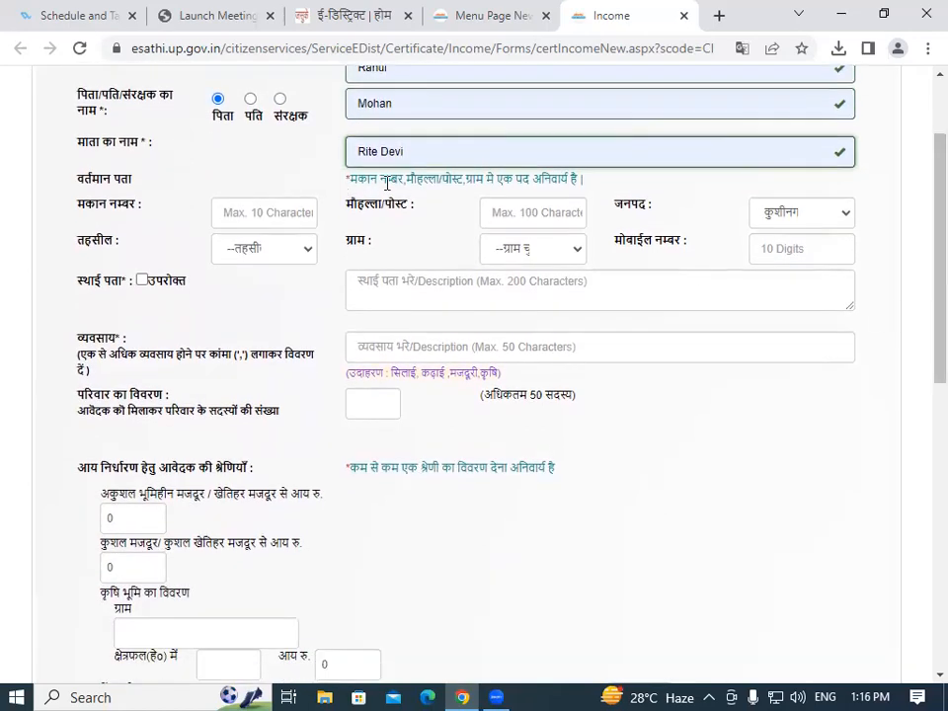
type("i")
left_click(294, 213)
left_click(267, 260)
left_click(492, 211)
left_click(506, 259)
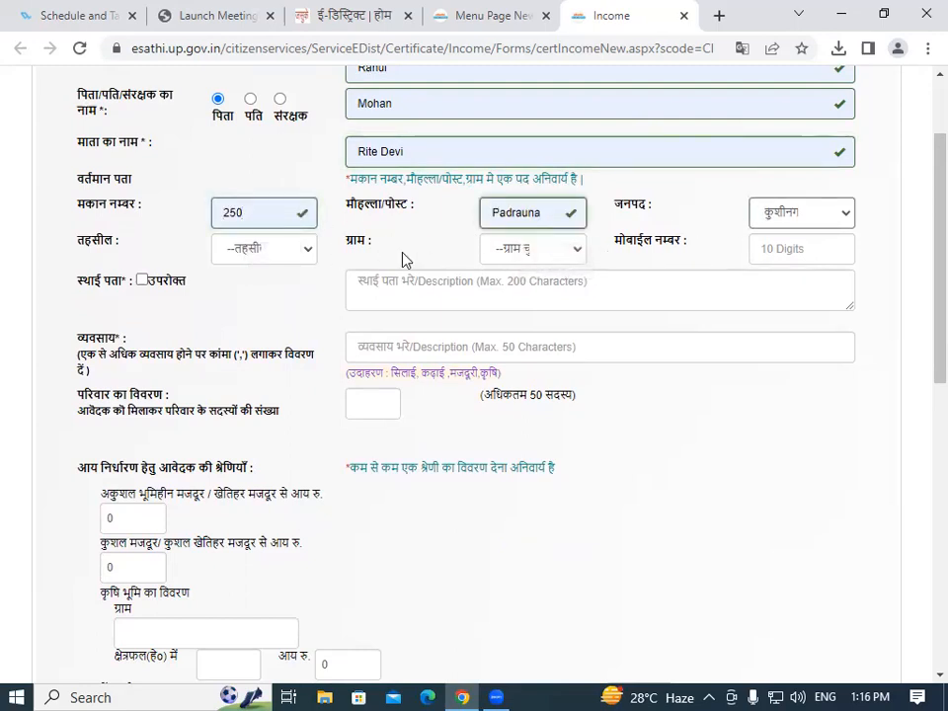
Select the tehsil and village for the Kushinagar current address.
left_click(275, 250)
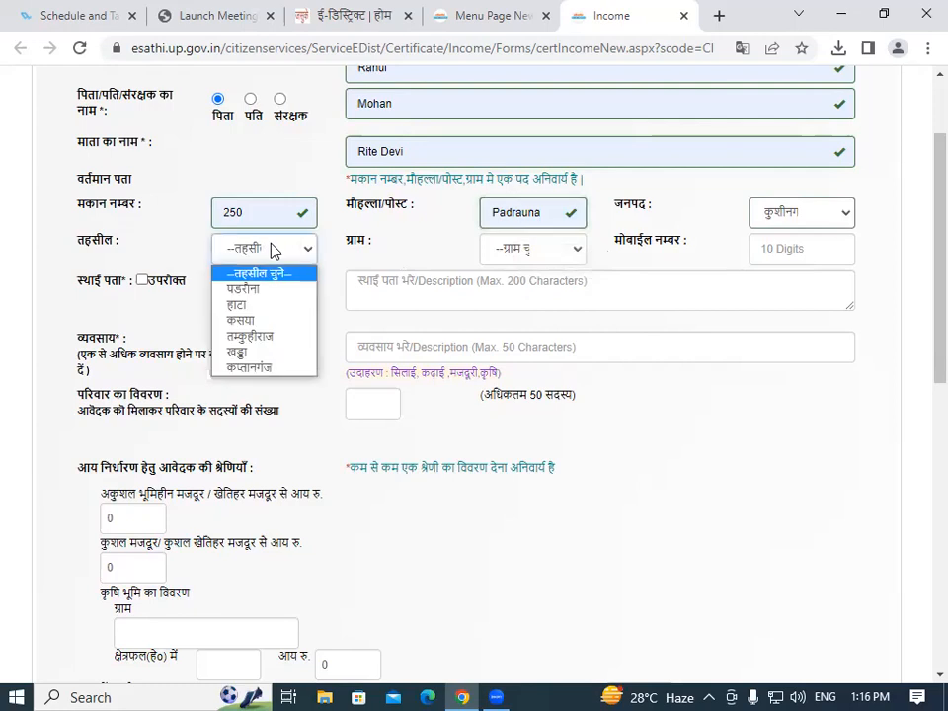
left_click(243, 289)
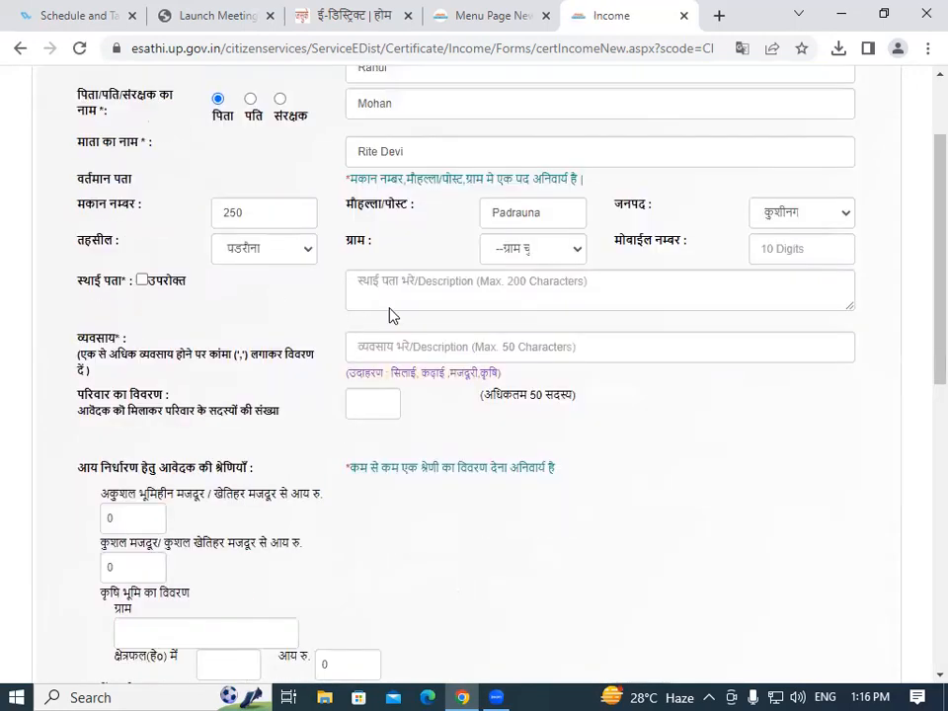
left_click(523, 251)
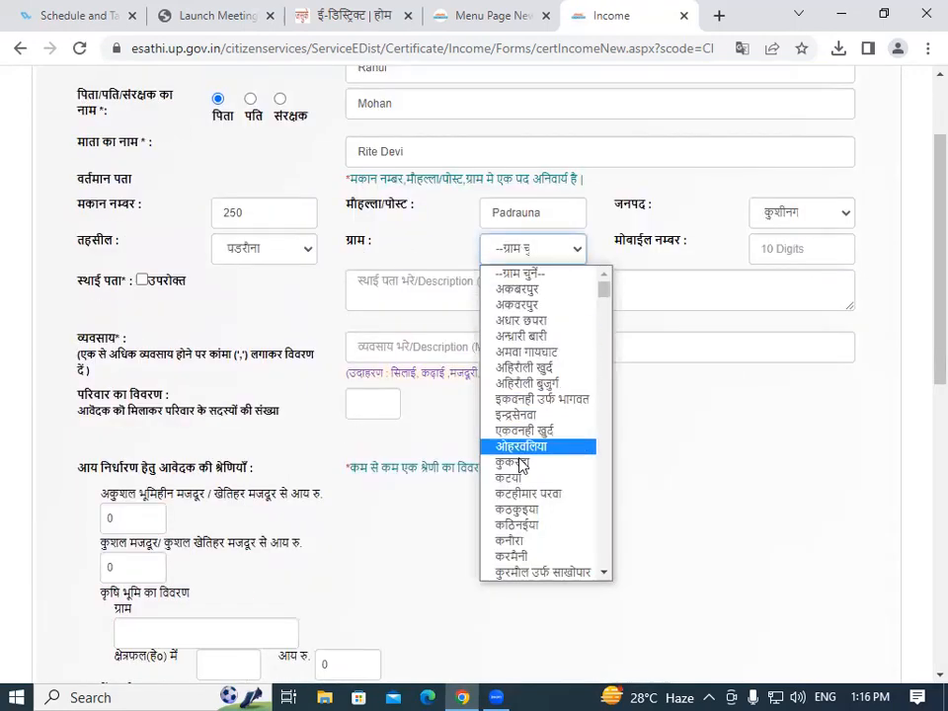
left_click(542, 305)
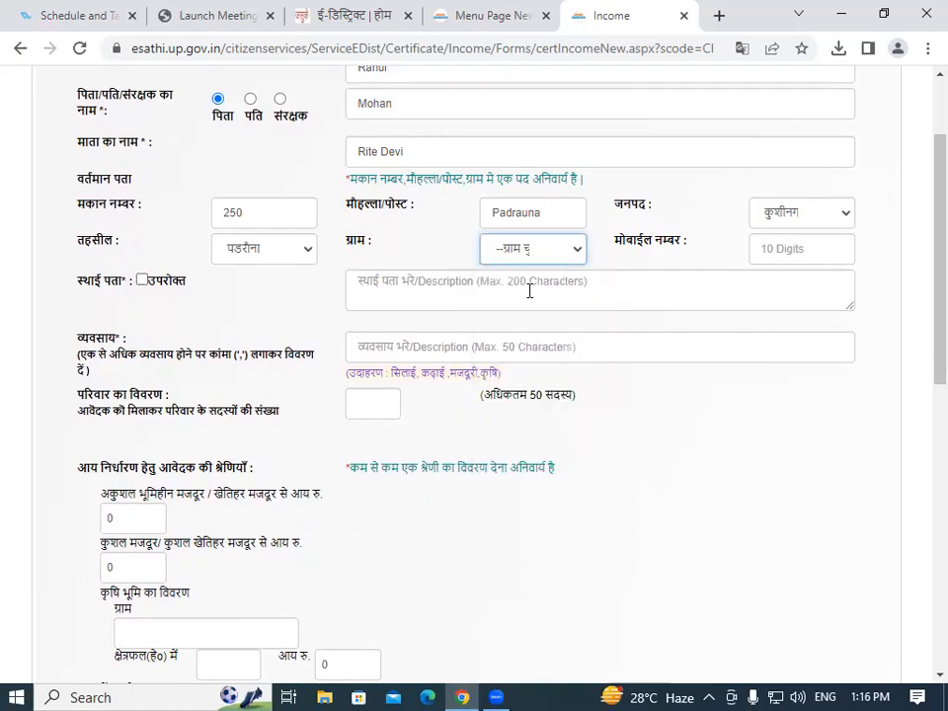
Fill the mobile number field with the saved browser suggestion.
left_click(786, 251)
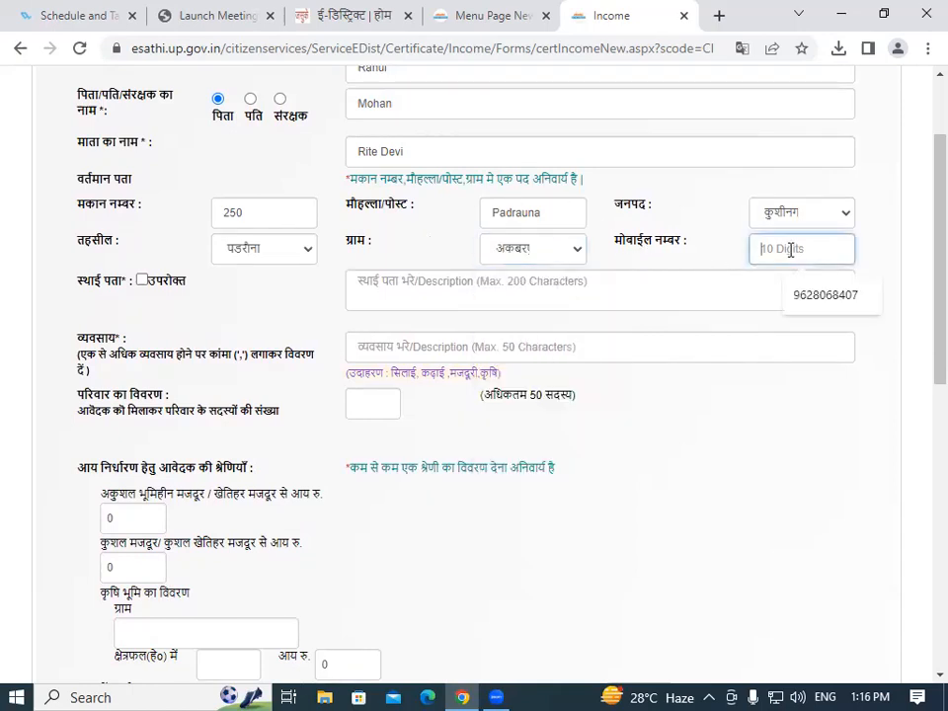
left_click(828, 298)
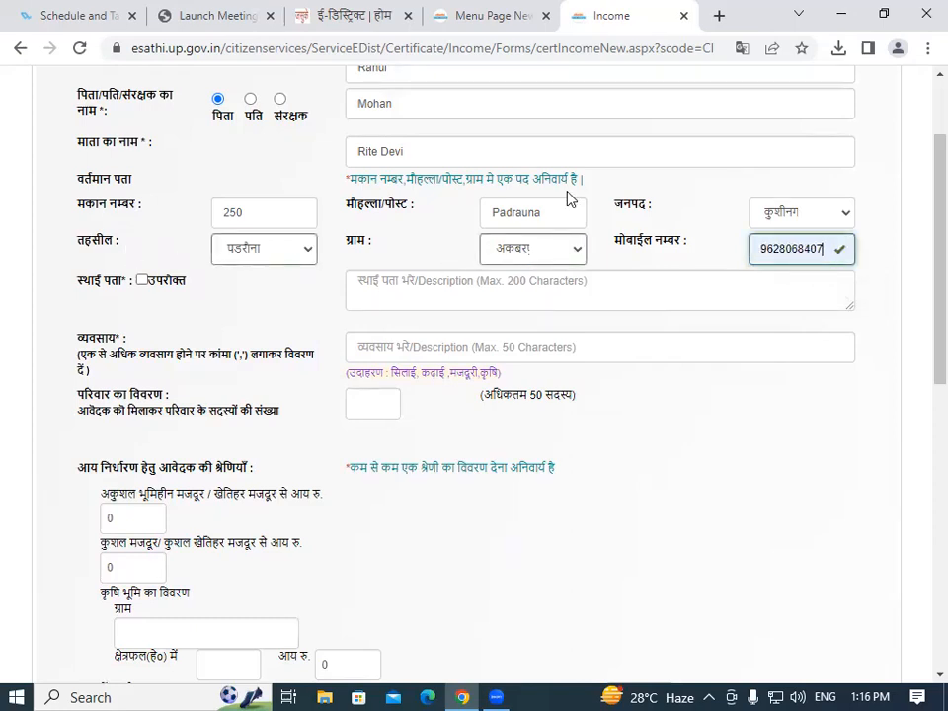
scroll(508, 217, "down", 1)
scroll(922, 317, "up", 2)
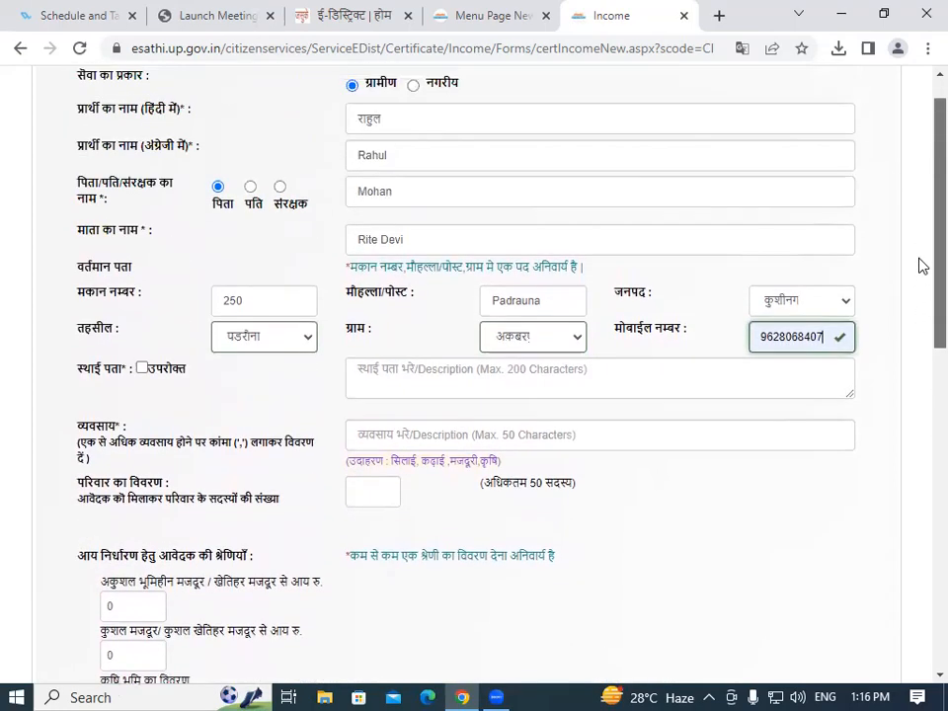
scroll(923, 271, "up", 1)
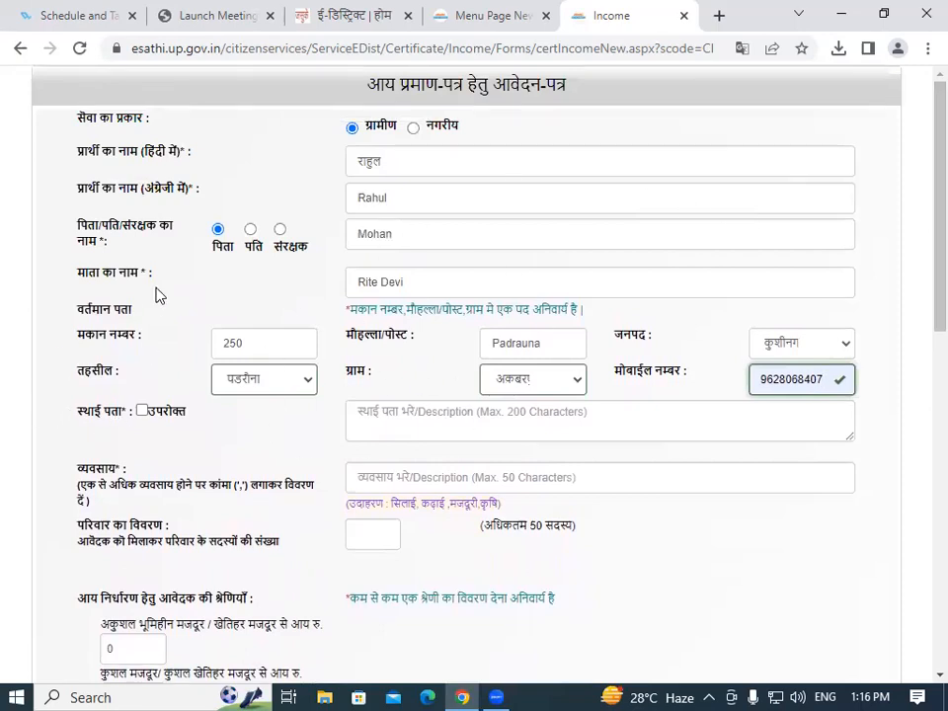
Tick उपरोक्त to copy the current address as permanent, and drag कृषि into व्यवसाय.
left_click(142, 411)
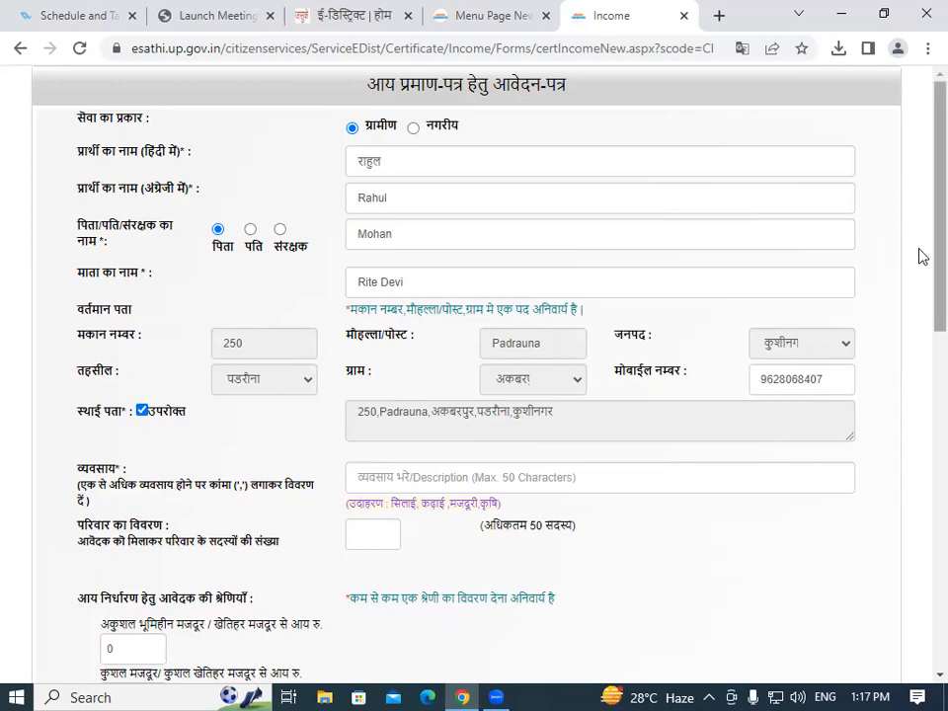
scroll(921, 276, "down", 2)
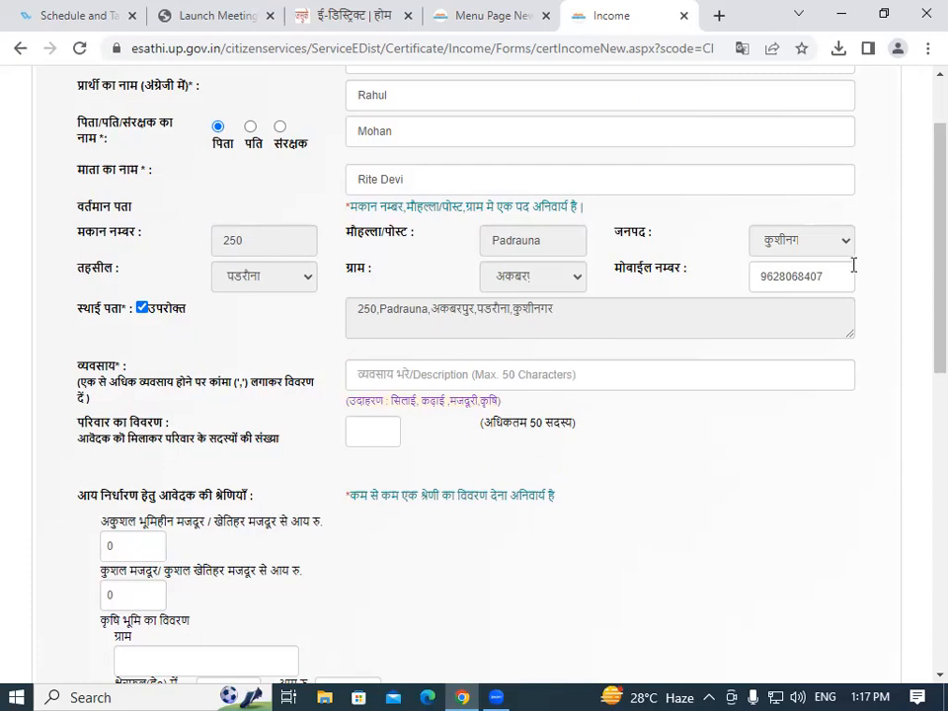
scroll(923, 250, "down", 2)
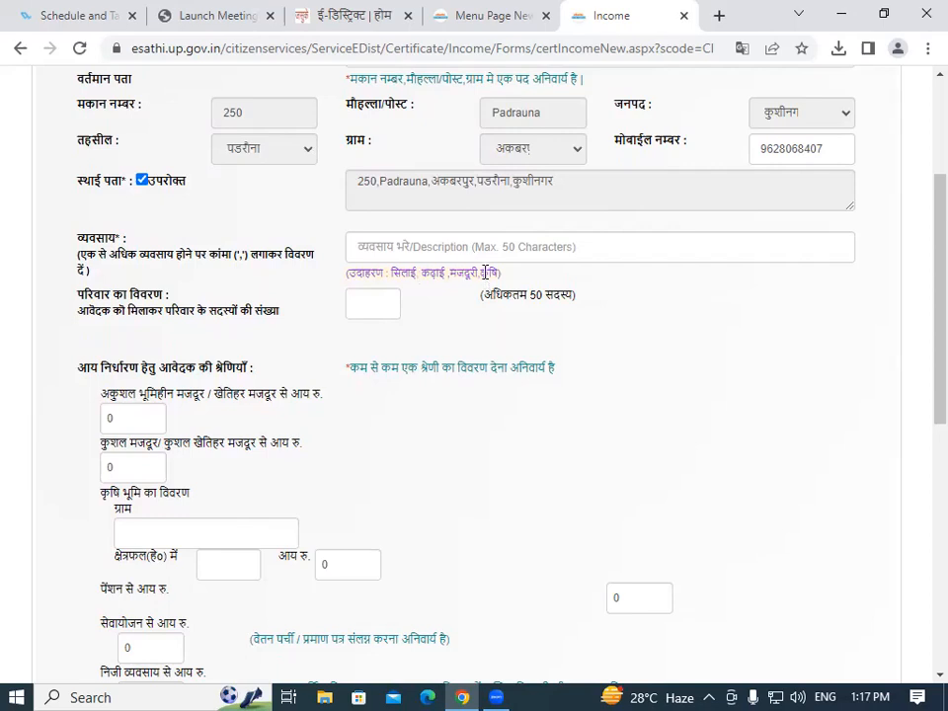
left_click_drag(482, 277, 499, 276)
left_click_drag(499, 277, 404, 247)
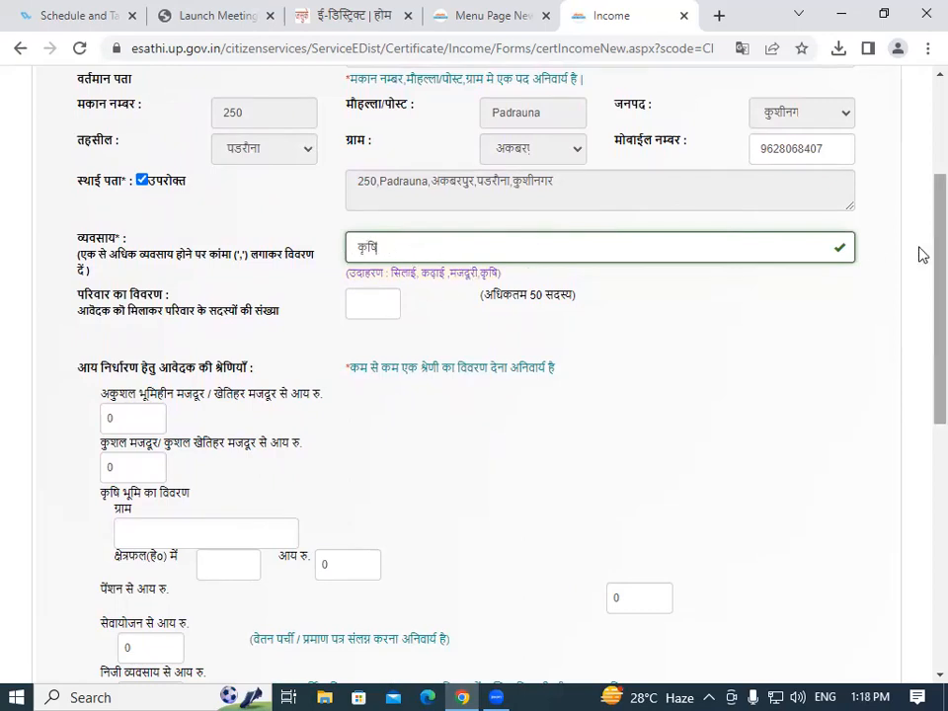
Enter 10 as the number of family members, generating the member rows.
scroll(922, 256, "down", 1)
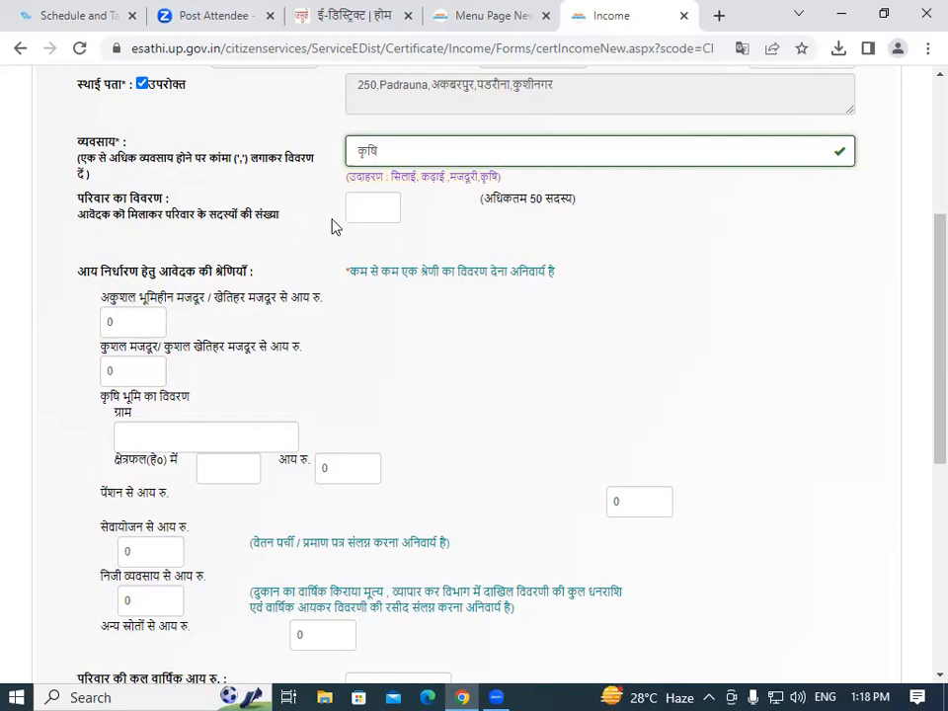
left_click(367, 210)
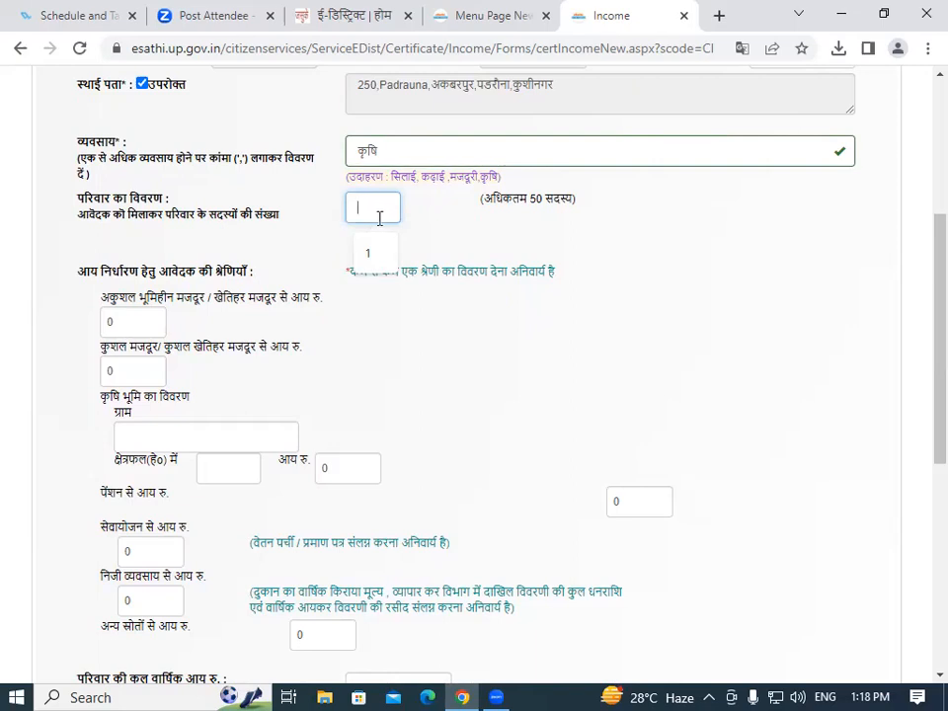
type("10")
left_click(158, 322)
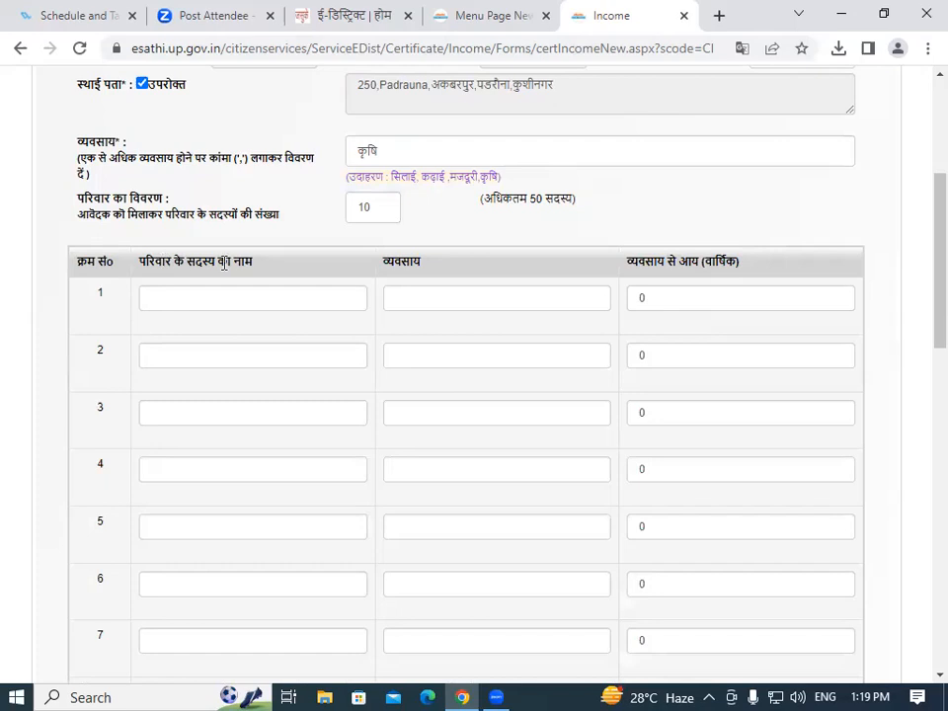
left_click(192, 297)
left_click(437, 298)
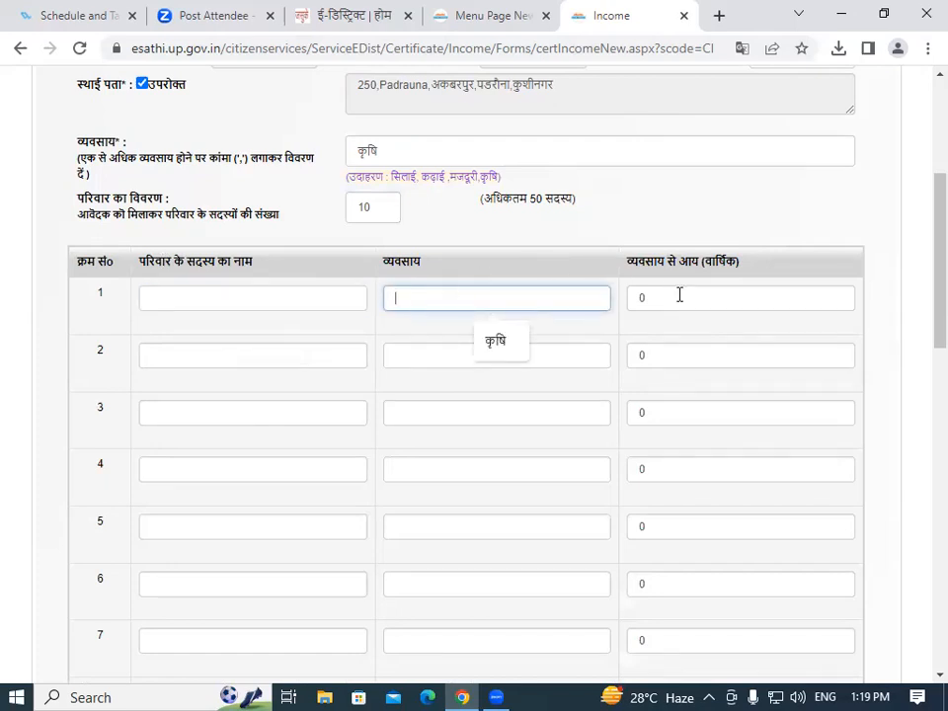
scroll(923, 258, "down", 5)
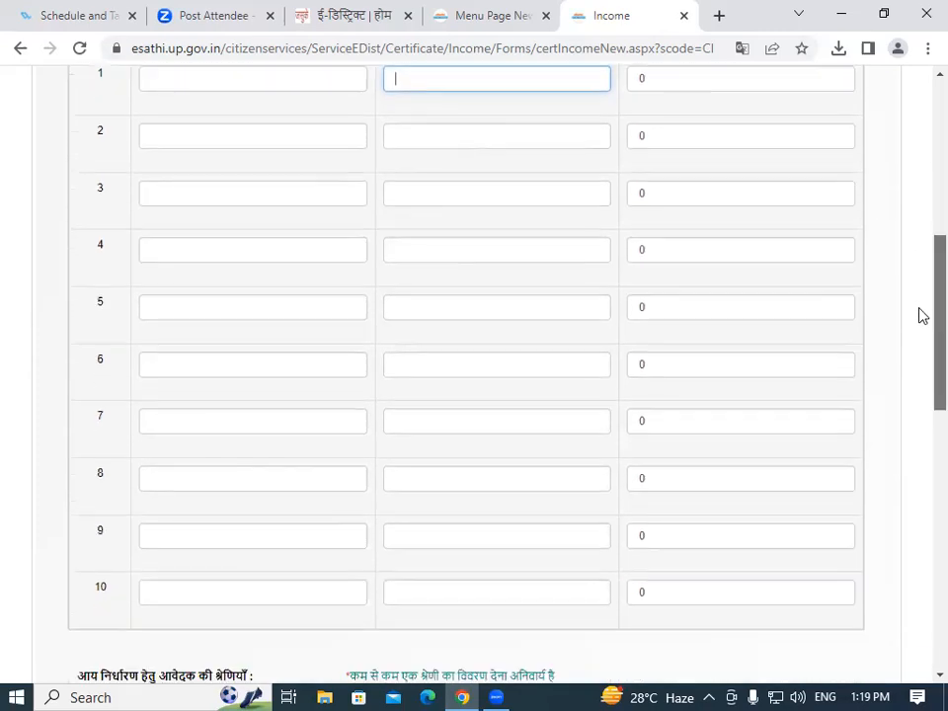
scroll(923, 350, "down", 2)
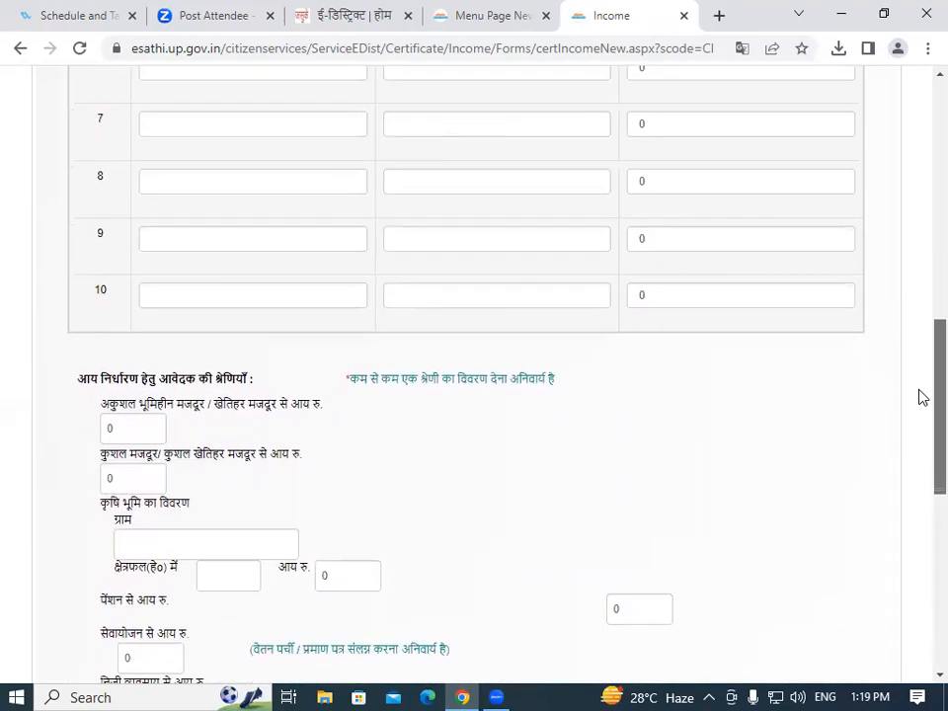
scroll(920, 326, "up", 7)
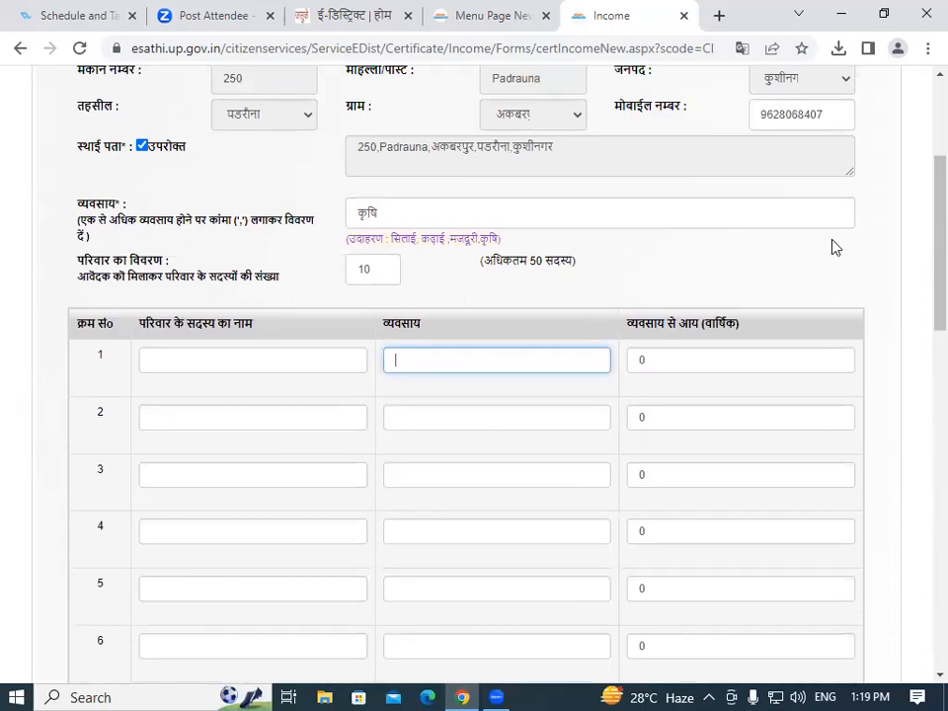
Replace the family count with 1 so the table keeps a single row.
left_click_drag(374, 269, 306, 262)
key("BackSpace")
type("1")
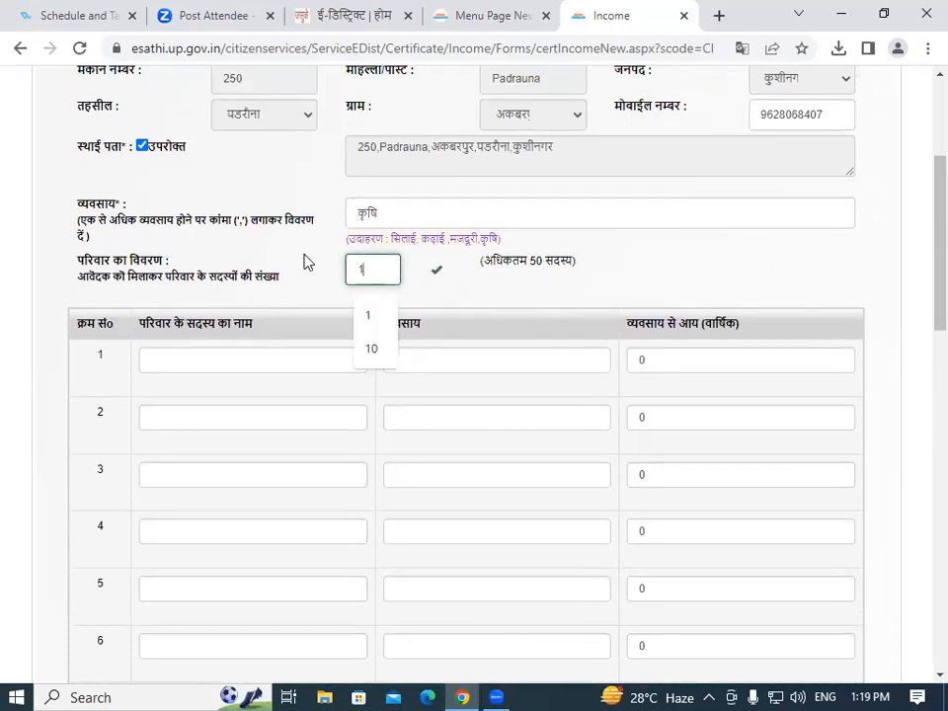
left_click(371, 318)
scroll(293, 349, "up", 1)
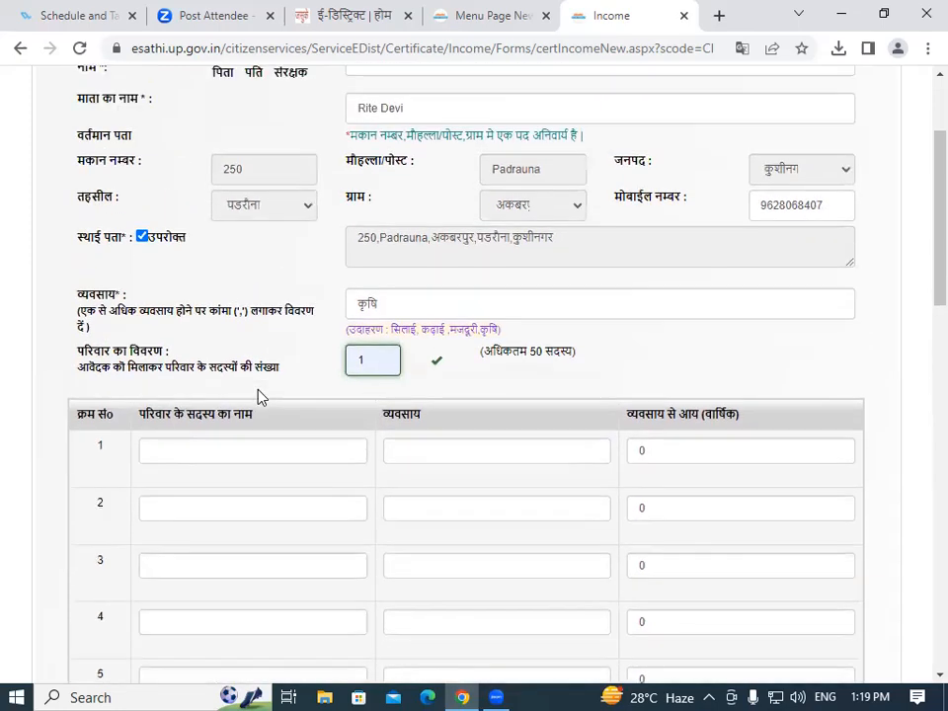
scroll(259, 396, "up", 1)
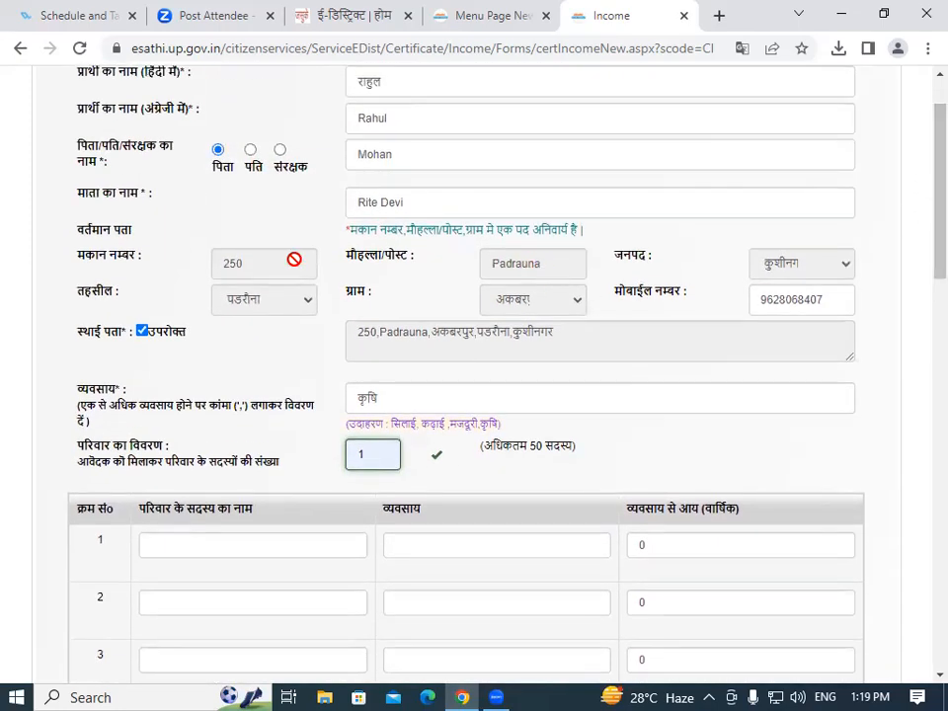
left_click(420, 139)
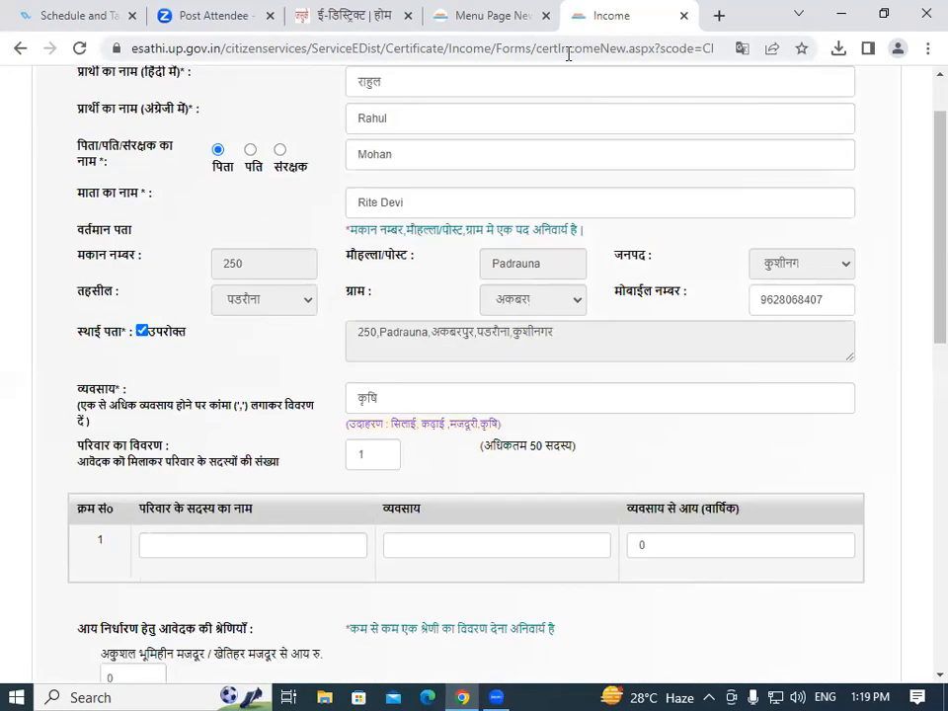
scroll(923, 247, "down", 2)
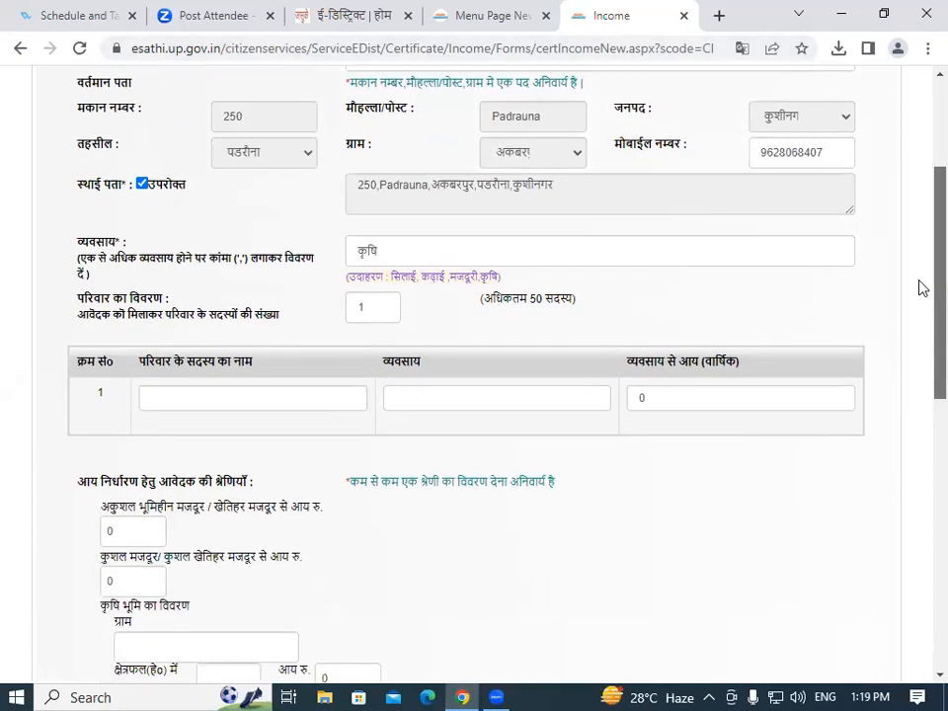
scroll(923, 297, "down", 2)
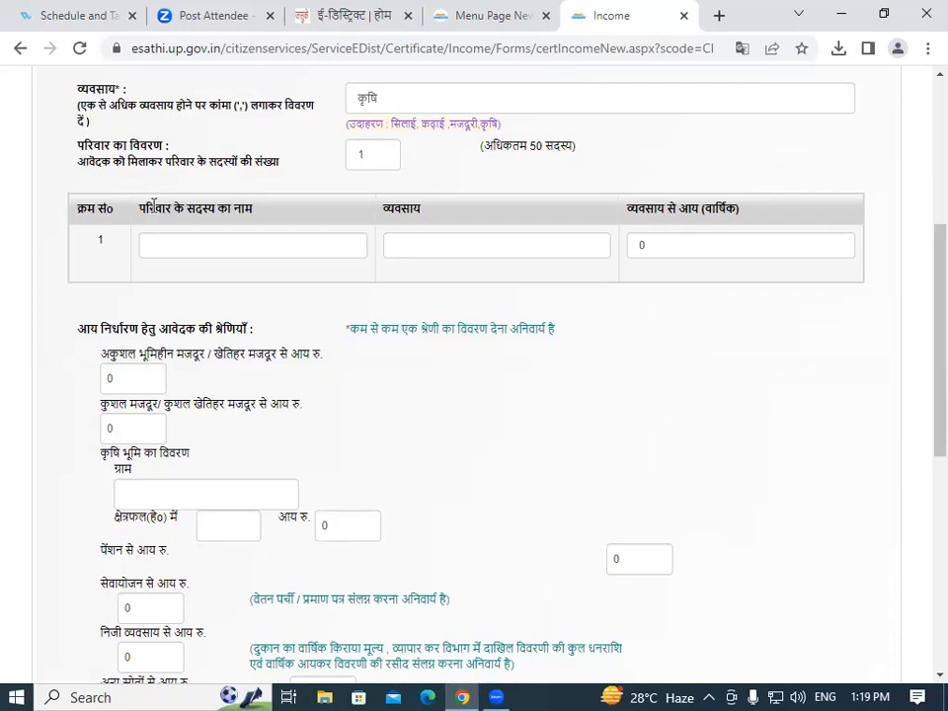
In family row 1, autofill the member's name and कृषि, and enter income 40000.
left_click(198, 247)
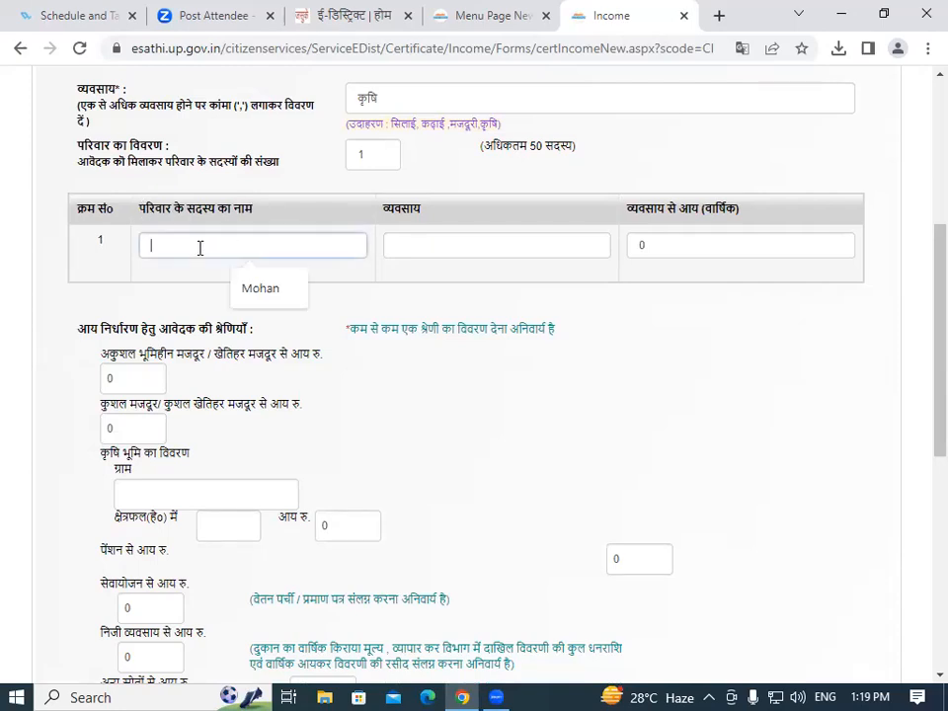
left_click(278, 295)
left_click(406, 245)
left_click(497, 294)
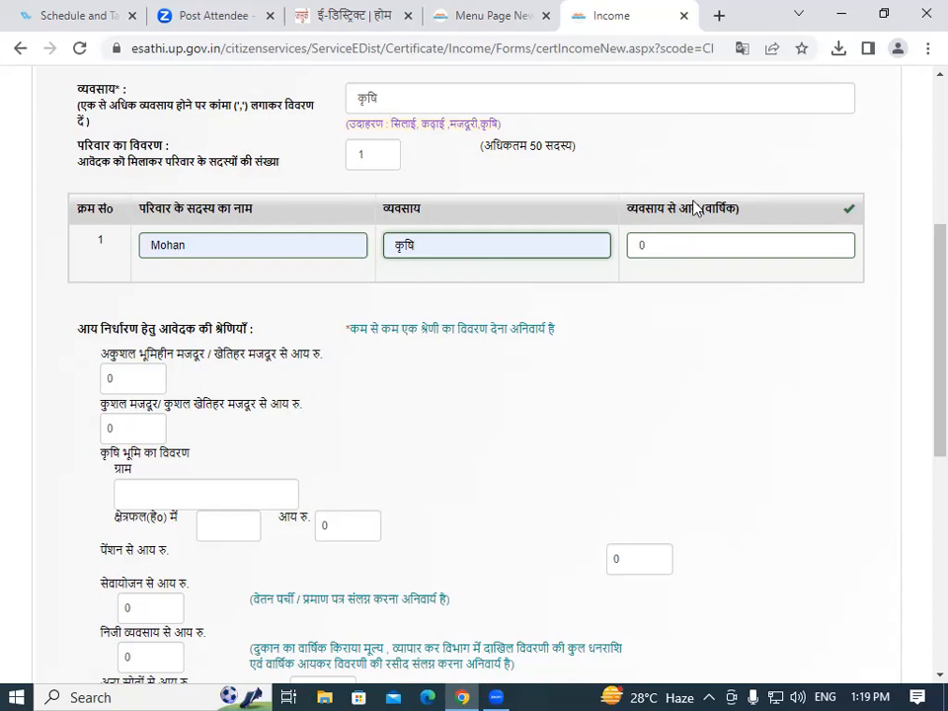
left_click(683, 248)
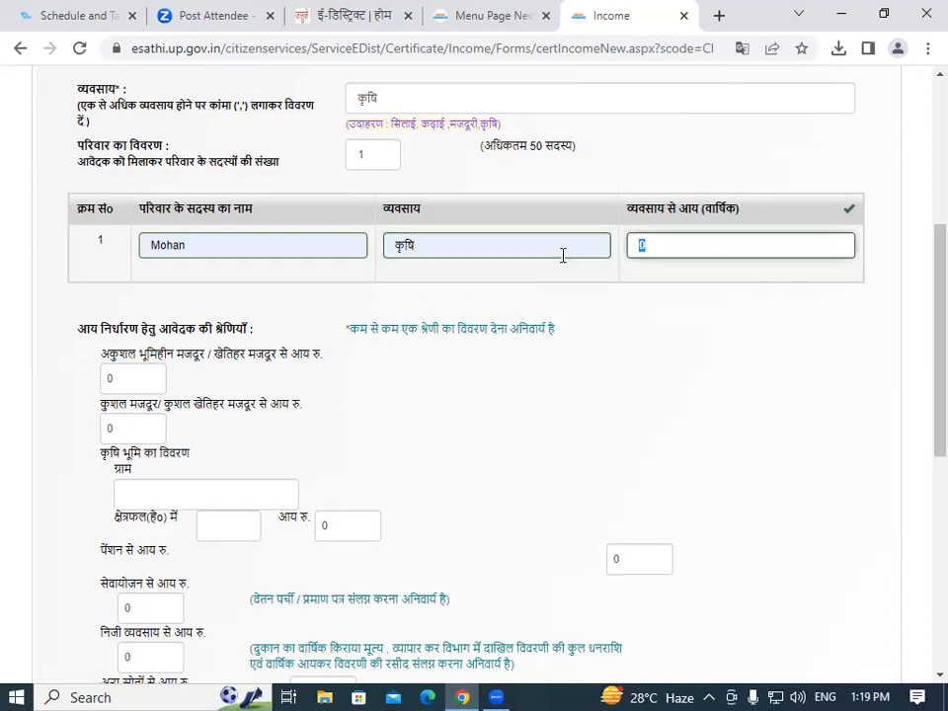
type("4000")
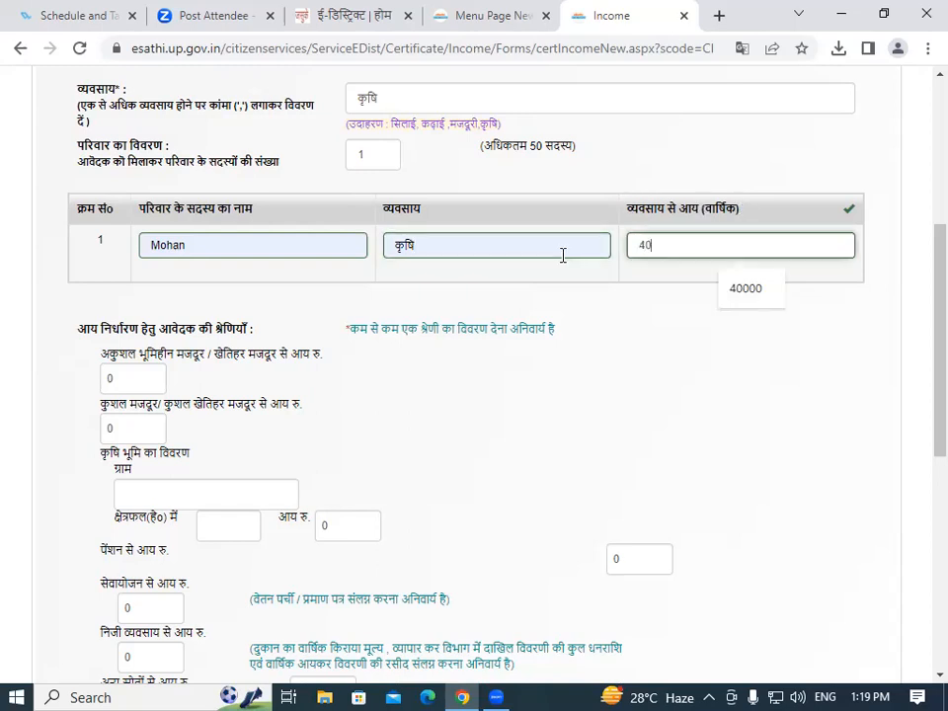
type("0")
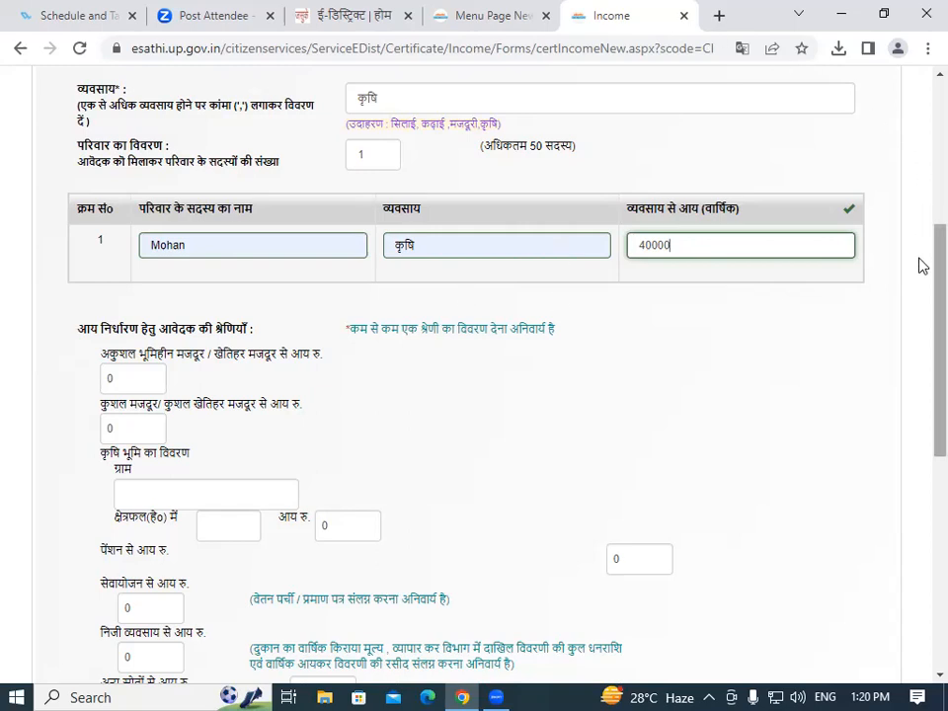
scroll(923, 267, "down", 1)
Replace 0 with 40000 in अन्य स्रोतों से आय so it matches the 40000 total annual income.
scroll(923, 279, "down", 2)
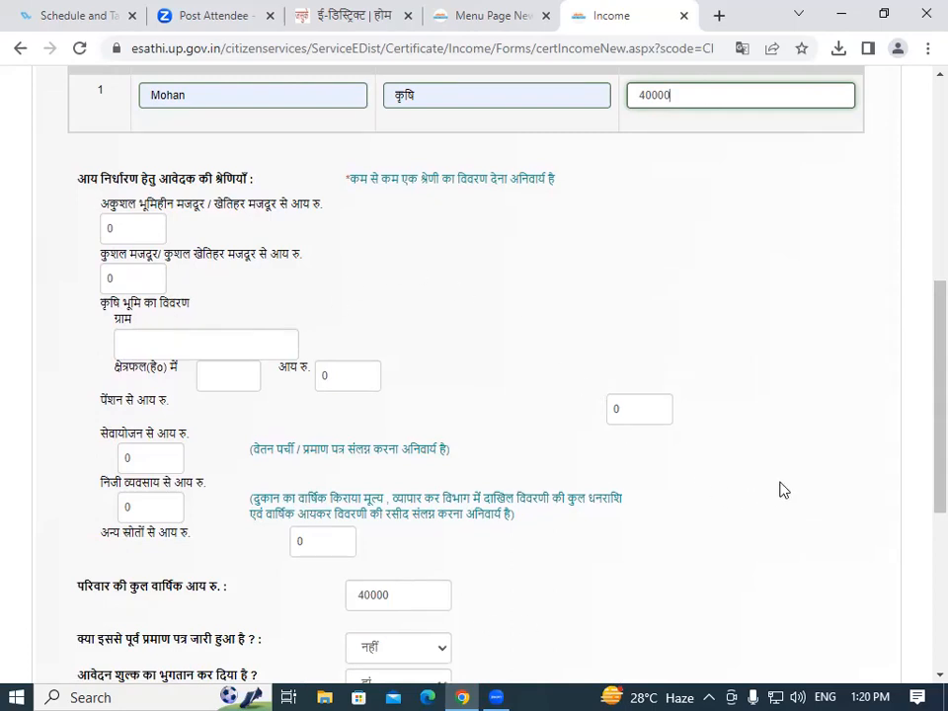
scroll(923, 415, "down", 2)
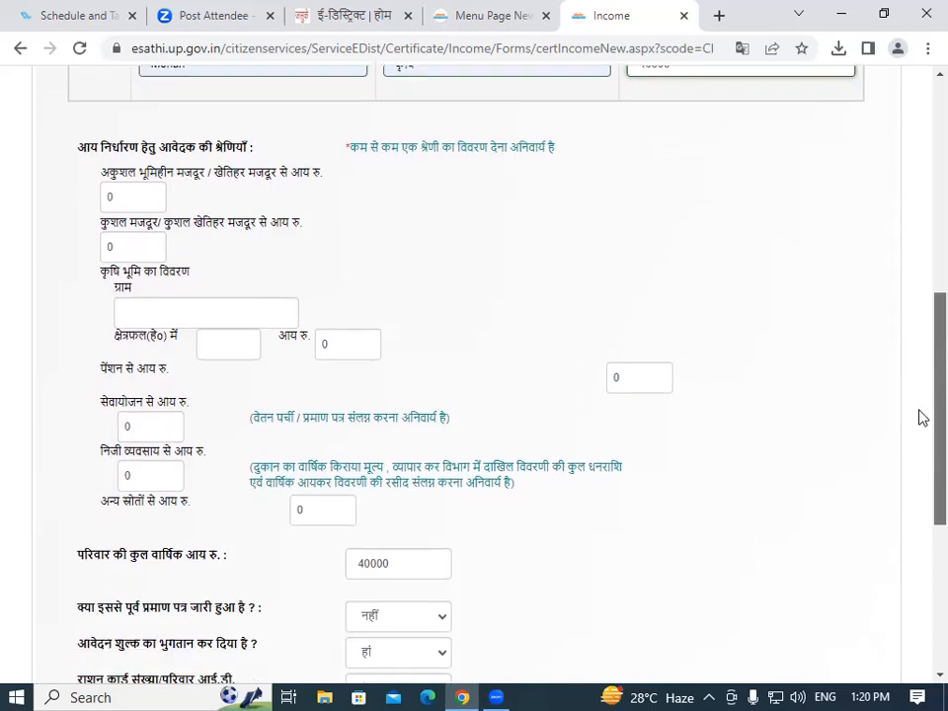
scroll(922, 445, "down", 1)
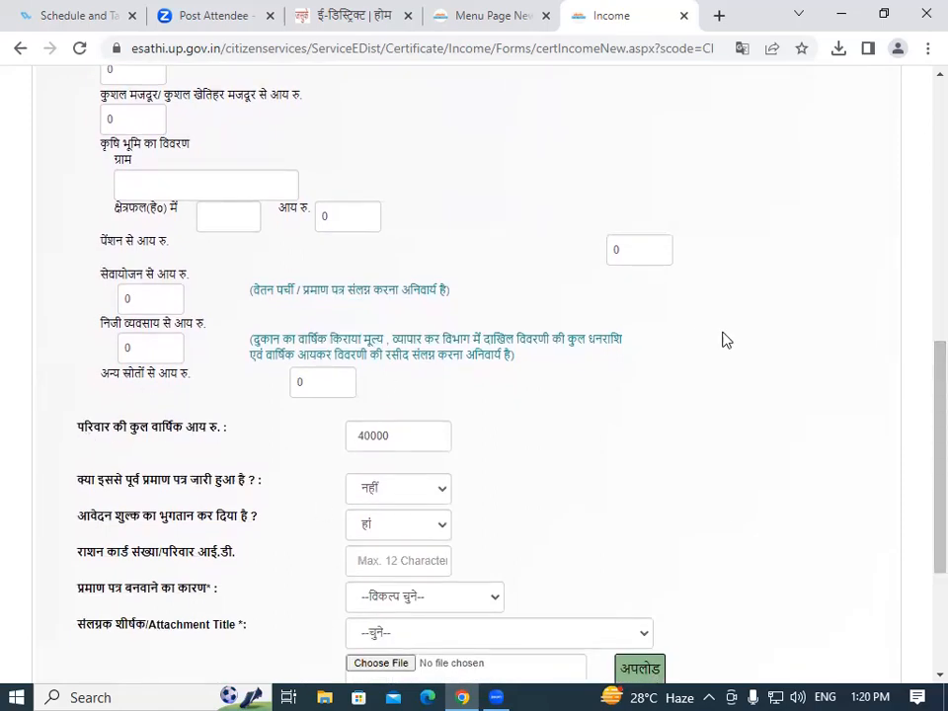
scroll(921, 441, "up", 1)
scroll(921, 405, "up", 3)
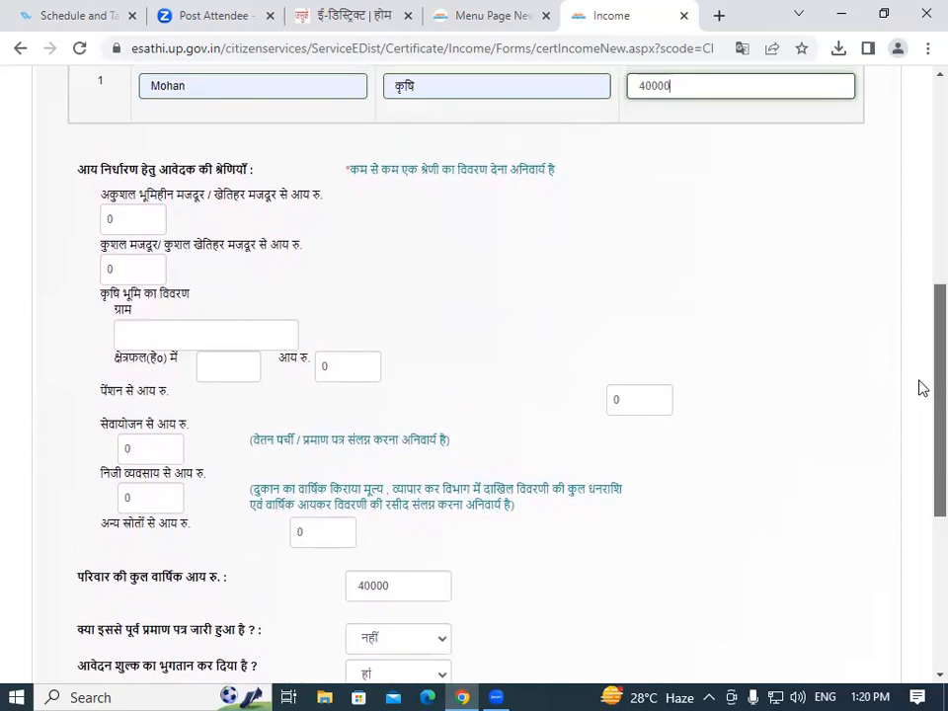
scroll(922, 387, "down", 1)
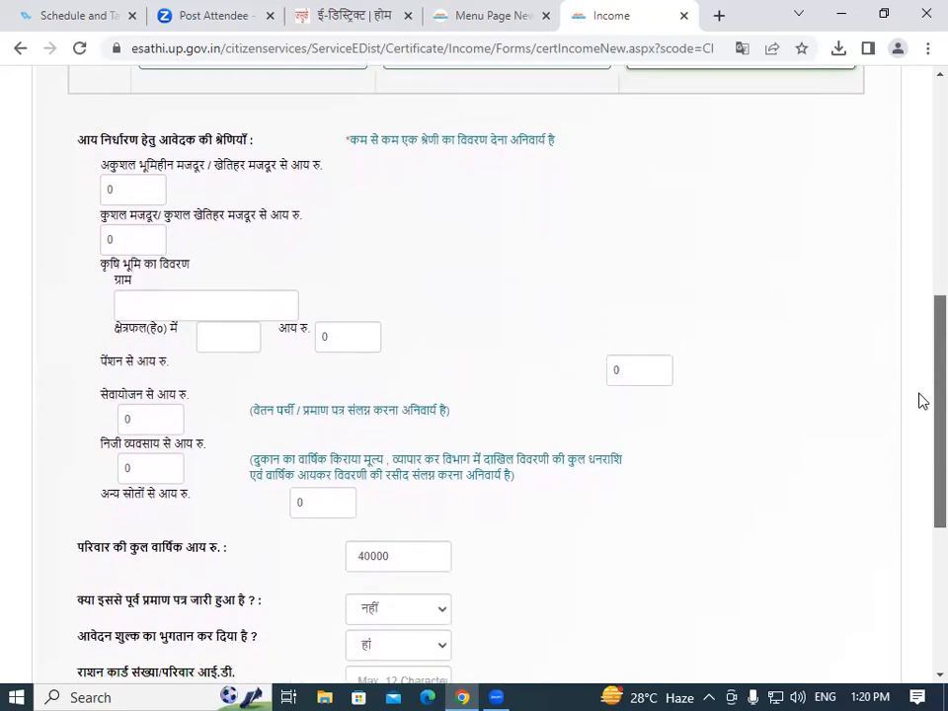
scroll(922, 400, "down", 1)
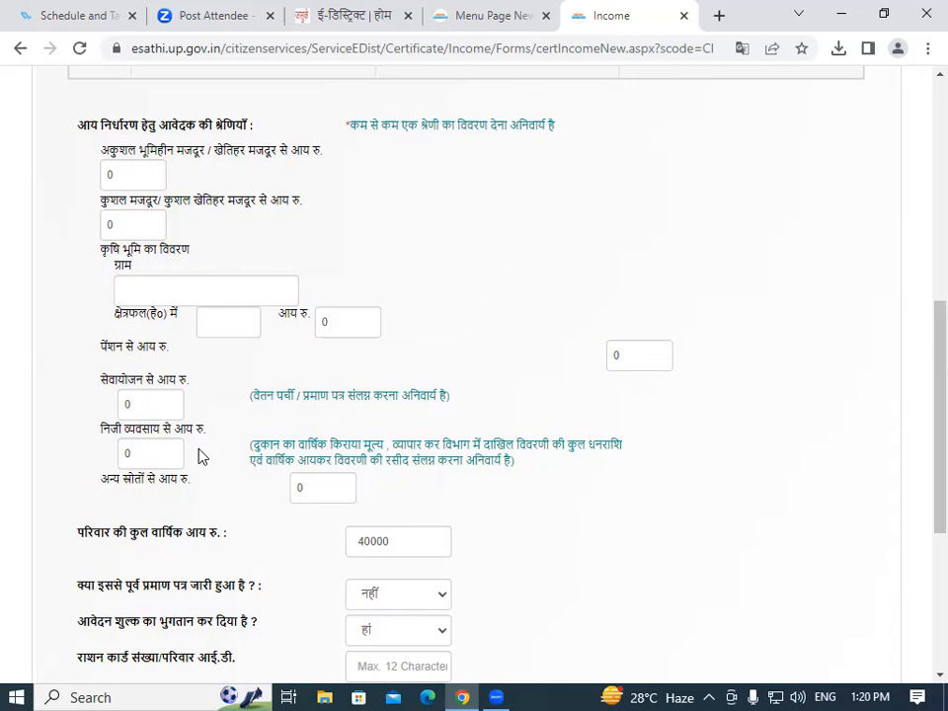
scroll(348, 429, "down", 1)
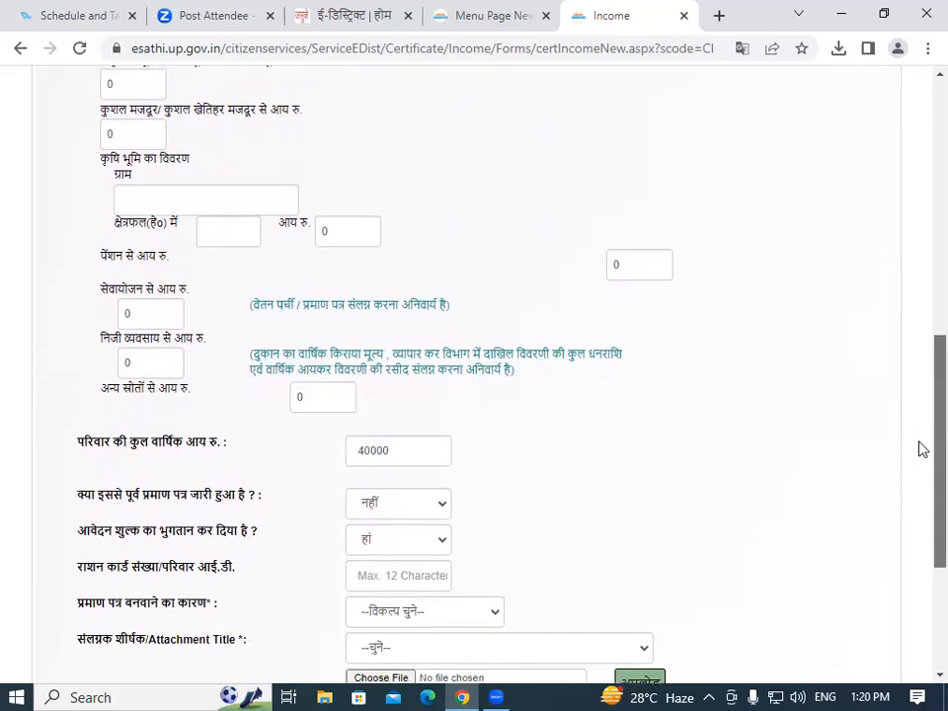
scroll(923, 449, "up", 1)
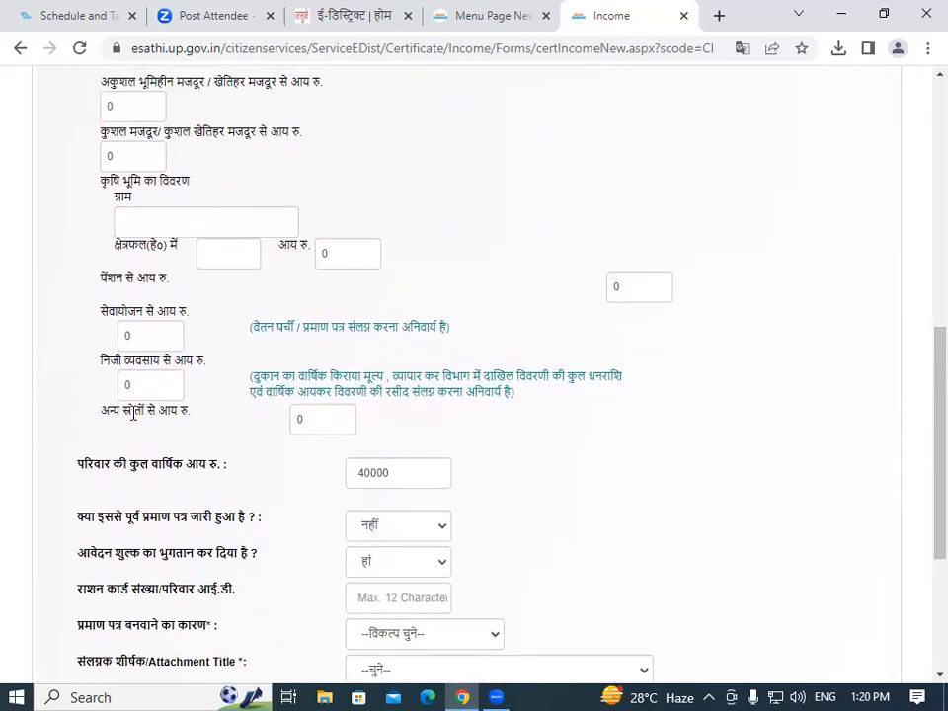
left_click(322, 422)
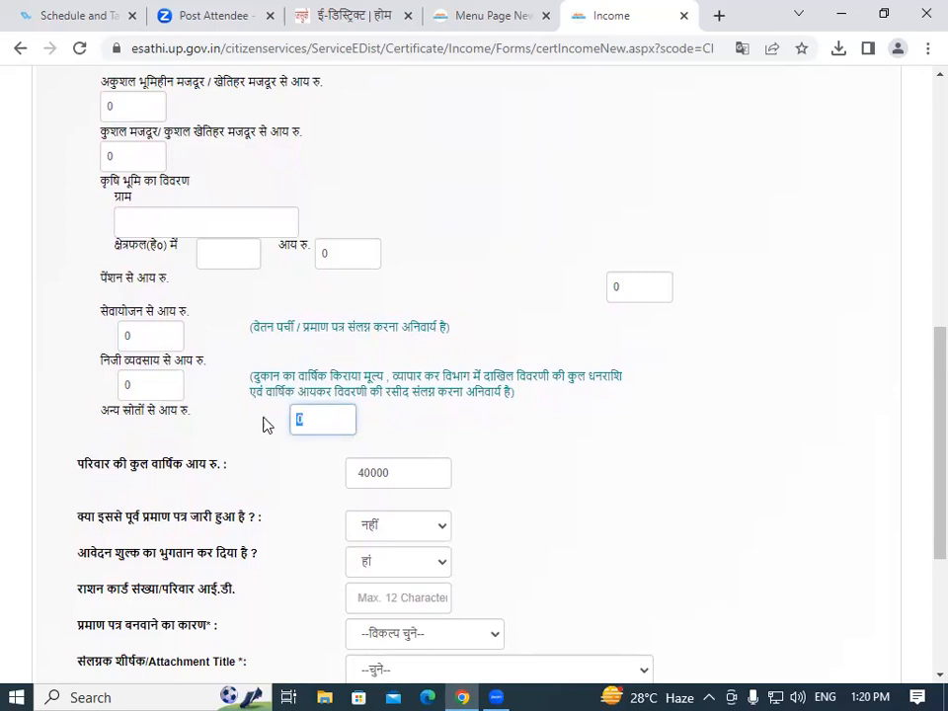
type("40000")
left_click(407, 477)
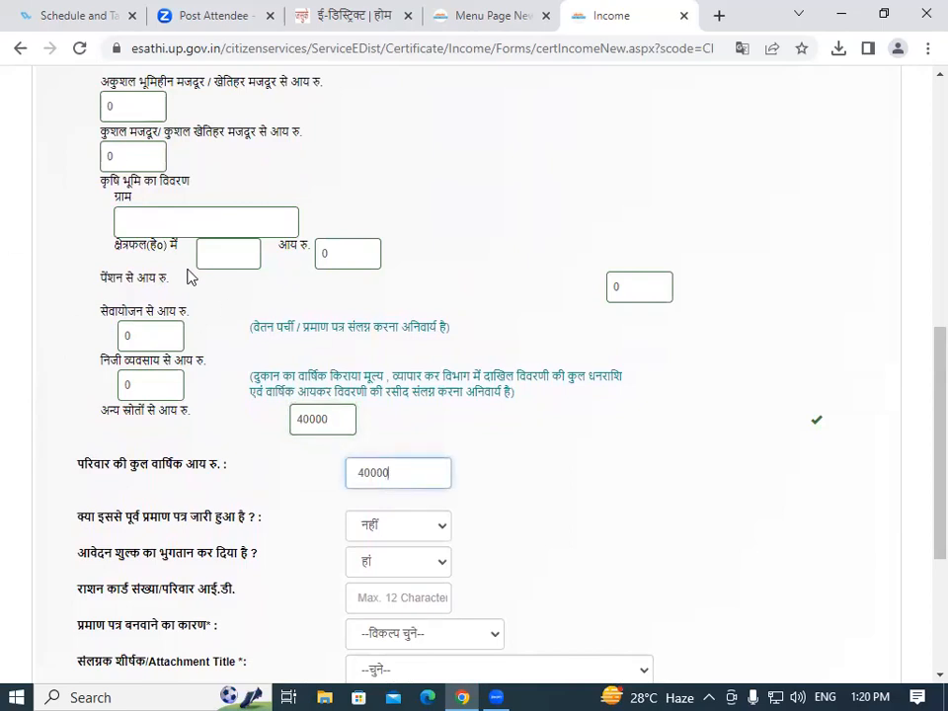
scroll(208, 217, "down", 1)
scroll(923, 415, "down", 2)
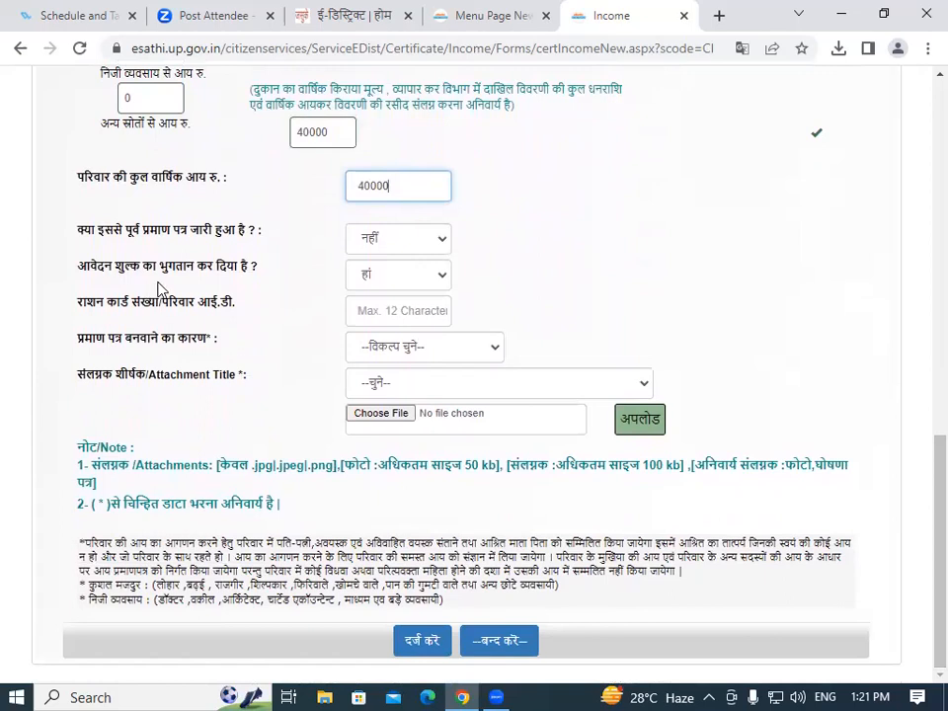
Keep नहीं for previous certificate, pick छात्रवृत्ति हेतु as the reason, and select फोटो as attachment title.
left_click(401, 247)
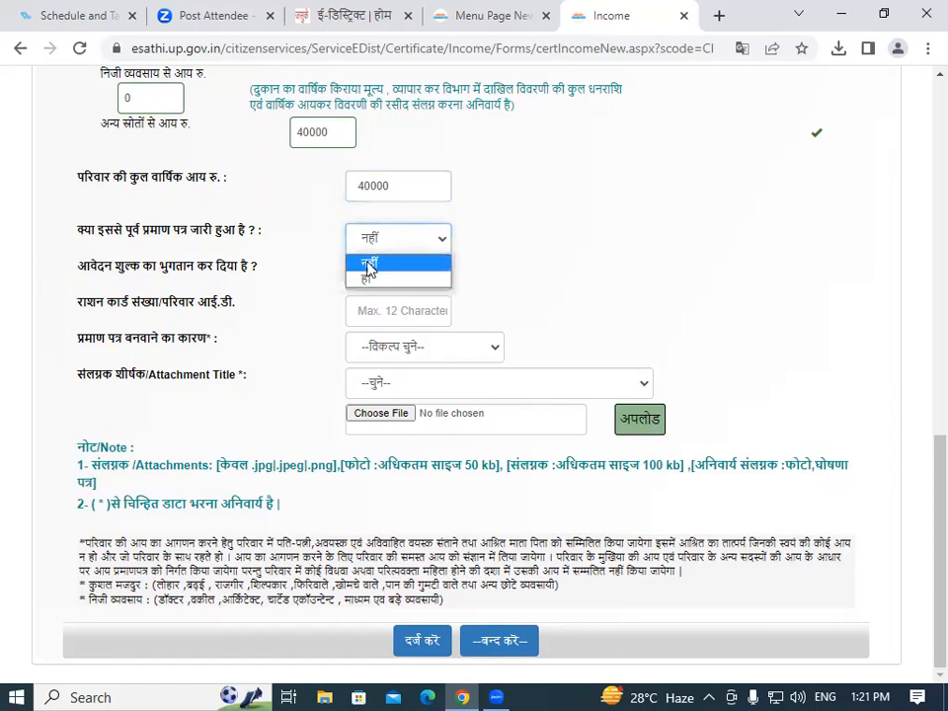
left_click(370, 267)
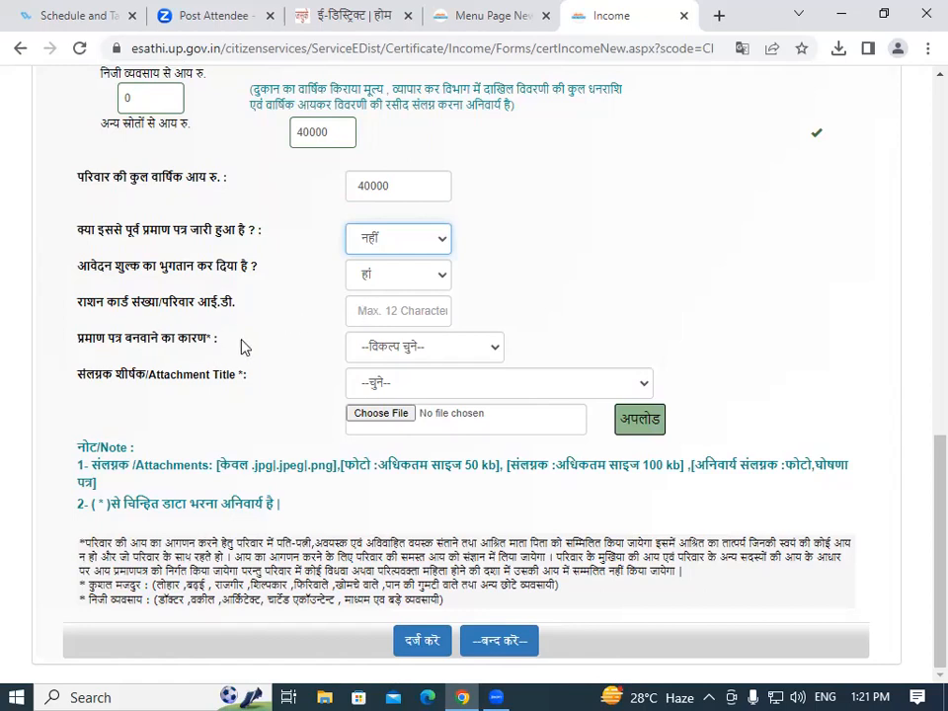
left_click(403, 351)
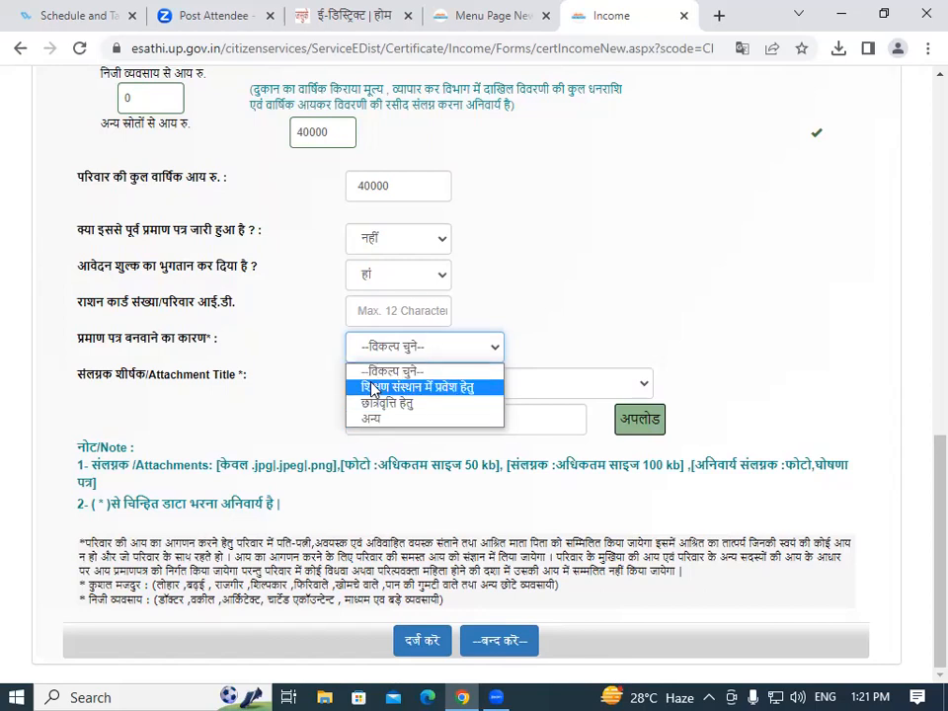
left_click(415, 405)
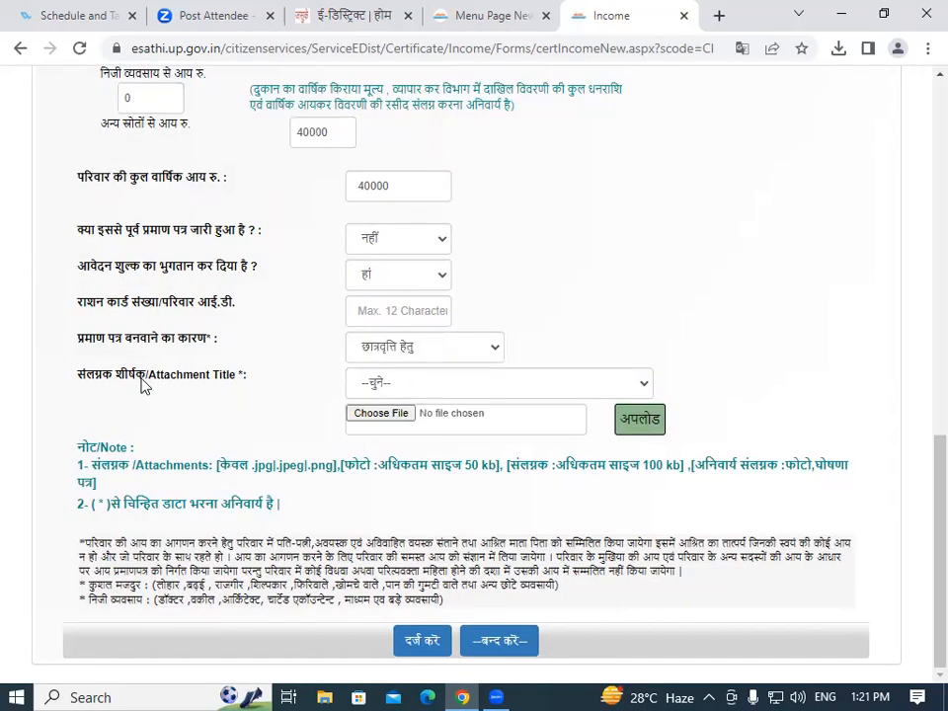
left_click(372, 385)
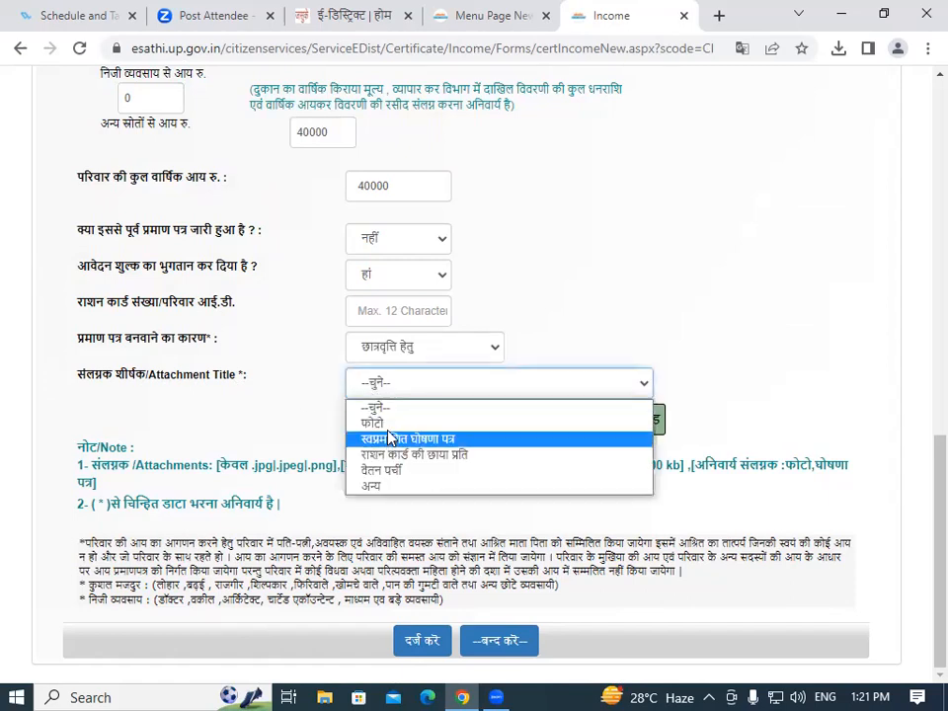
left_click(373, 422)
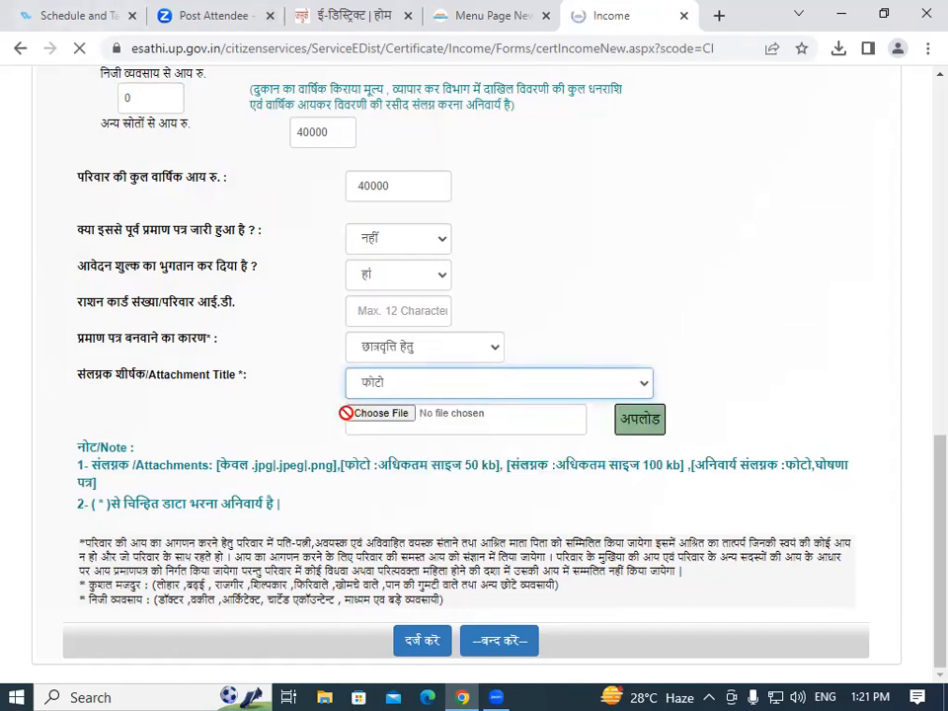
Pick the applicant's photo from the Pictures folder and upload it as the फोटो attachment.
left_click(381, 415)
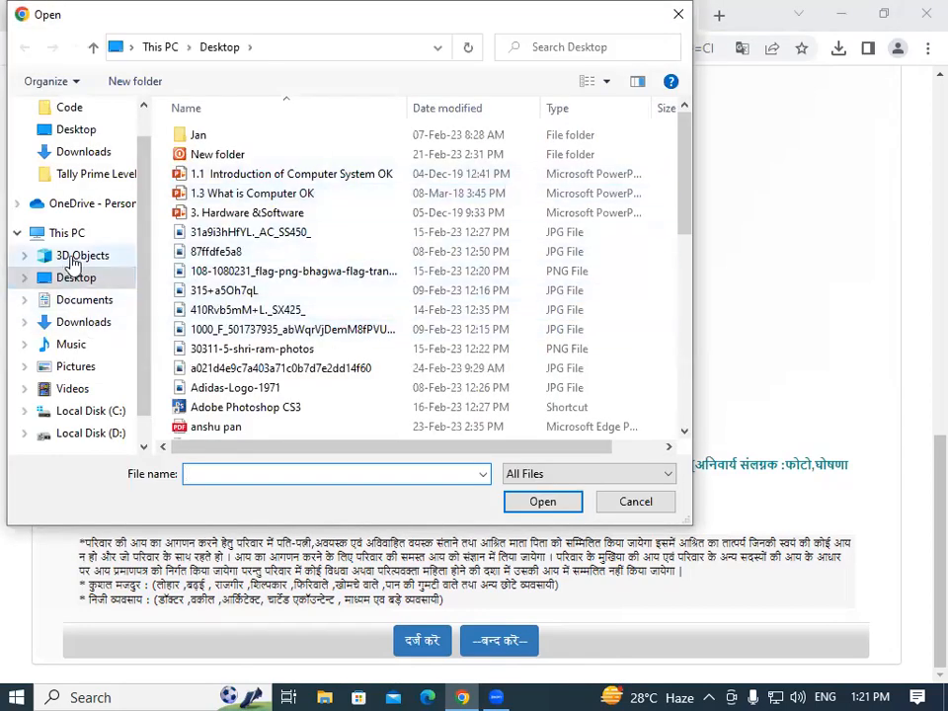
left_click(77, 369)
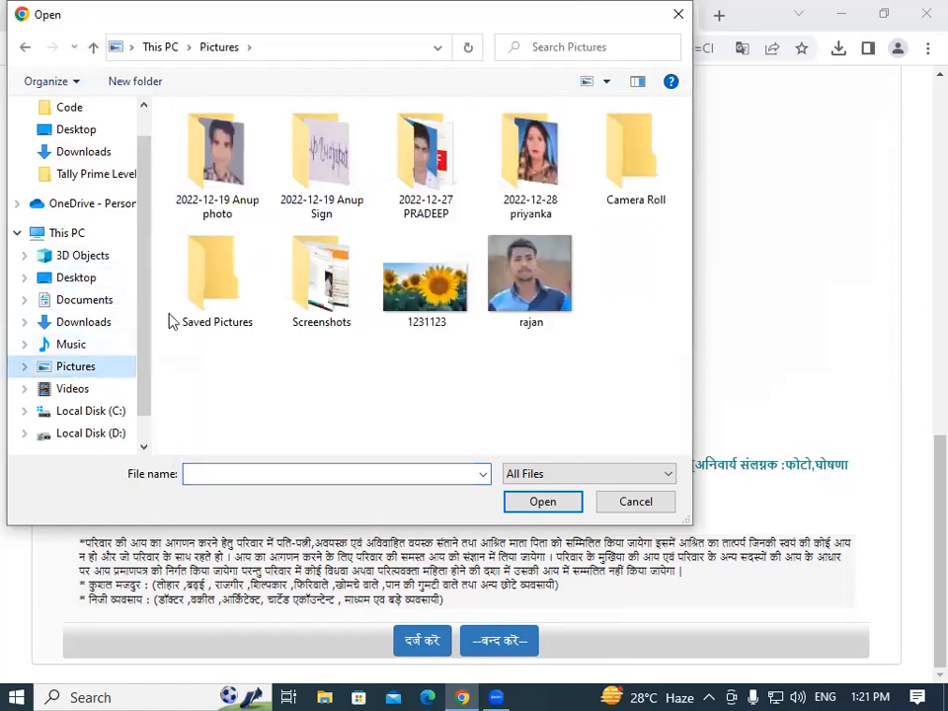
left_click(531, 277)
double_click(196, 159)
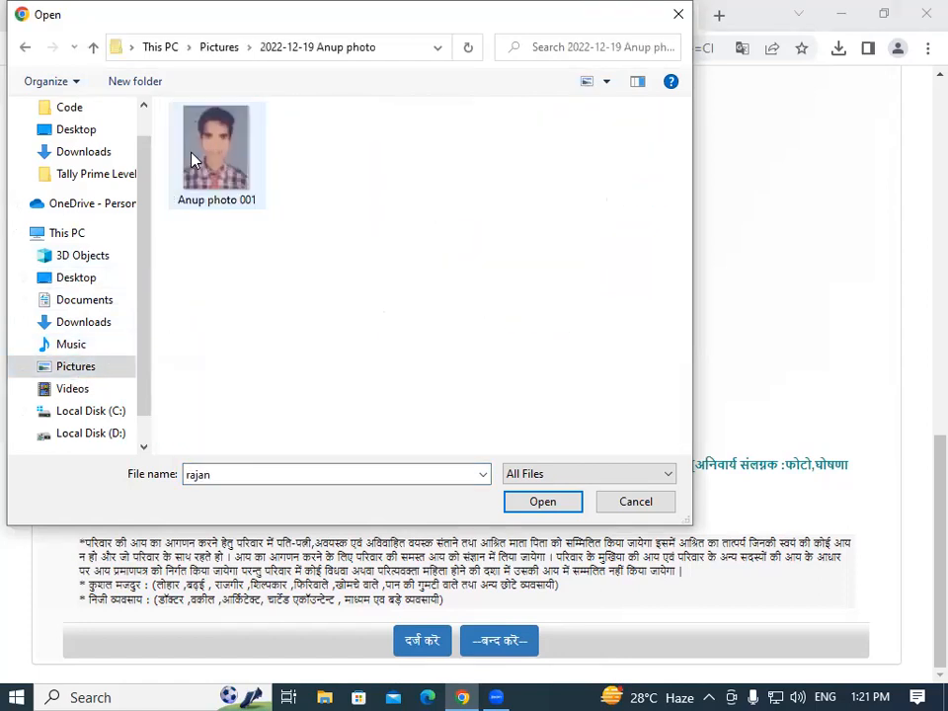
left_click(220, 148)
left_click(558, 509)
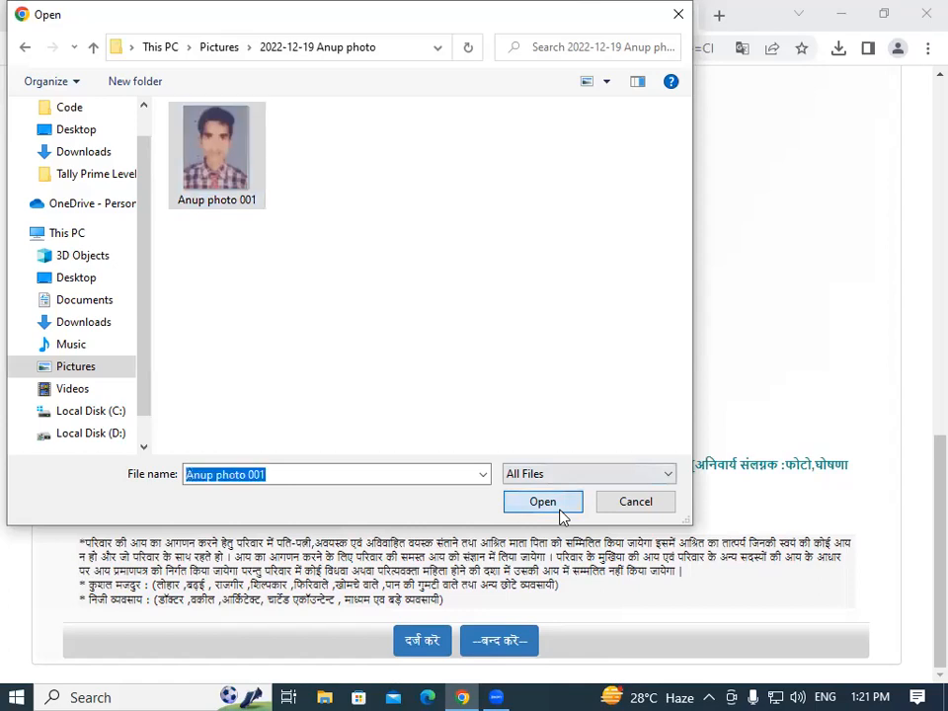
left_click(640, 421)
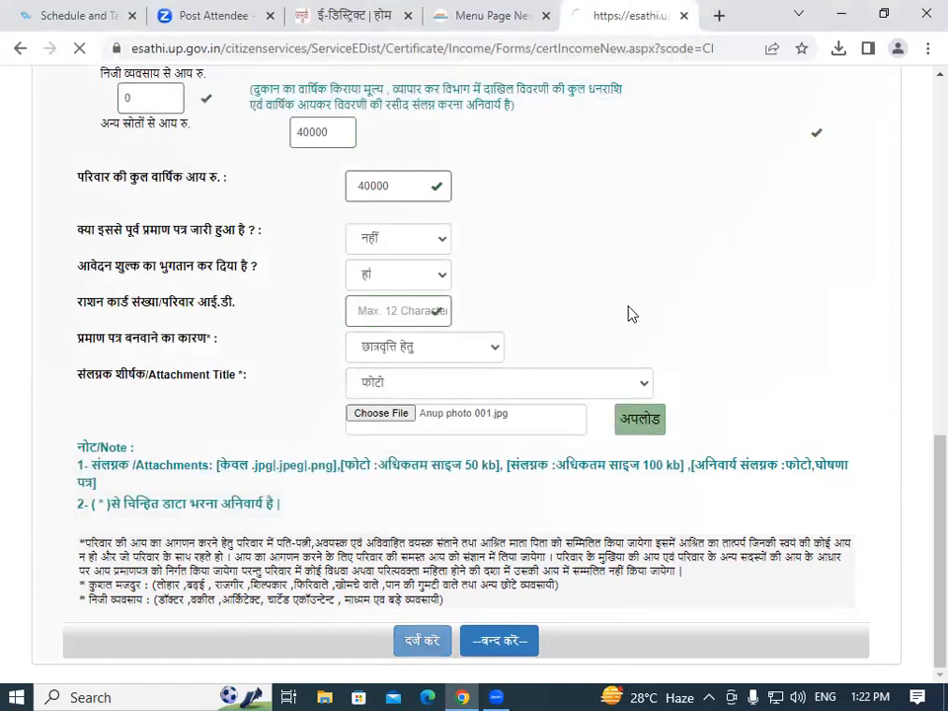
Set the attachment title to स्वप्रमाणित घोषणा पत्र and choose selfdeclaration_hindi.pdf from the Desktop.
left_click(402, 386)
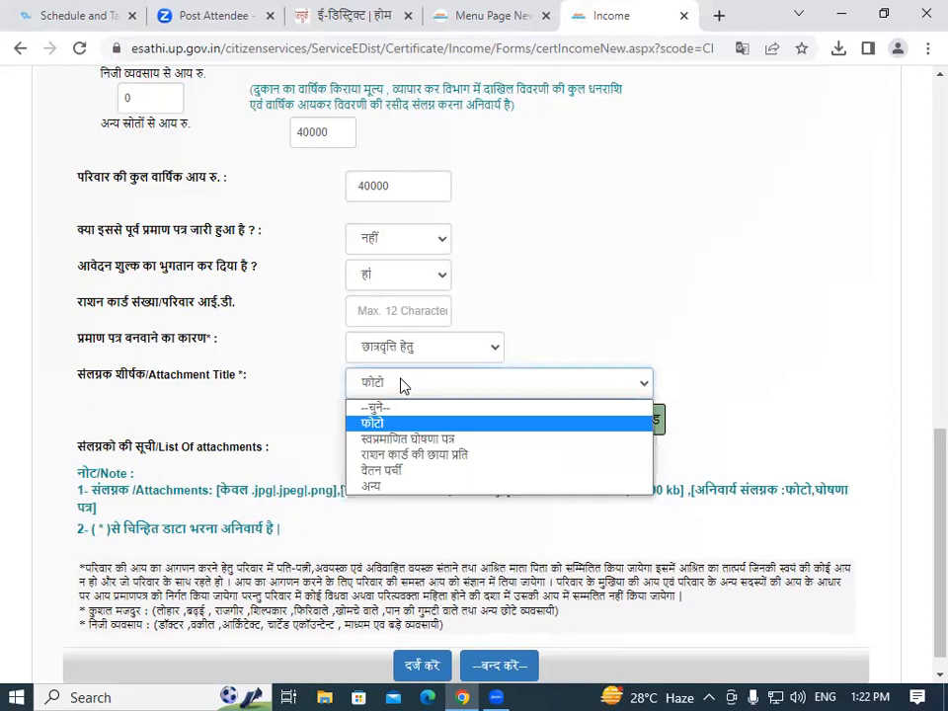
left_click(407, 440)
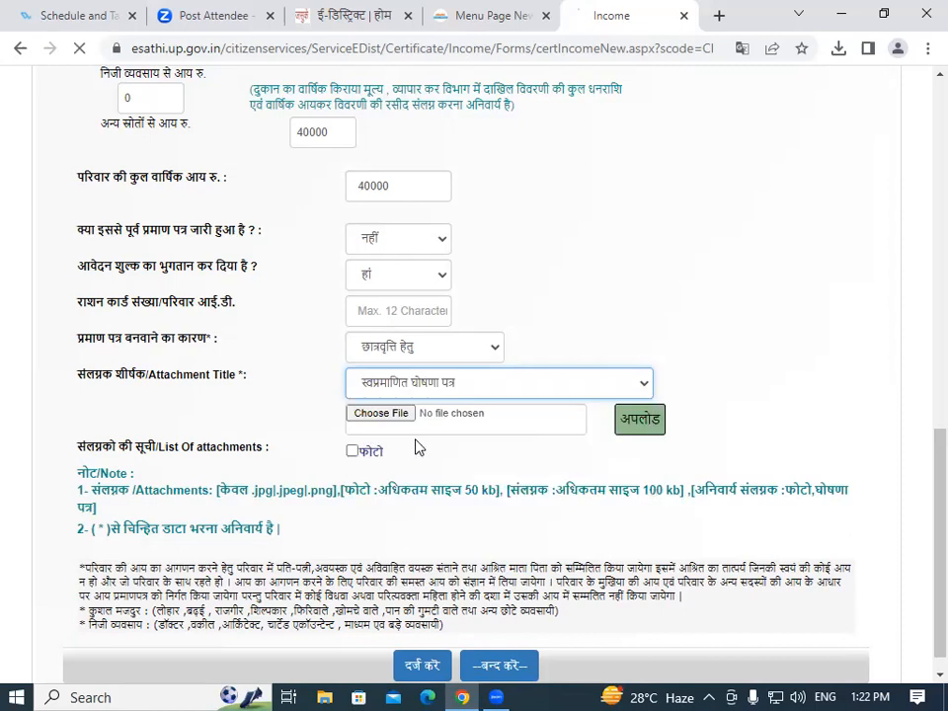
left_click(370, 415)
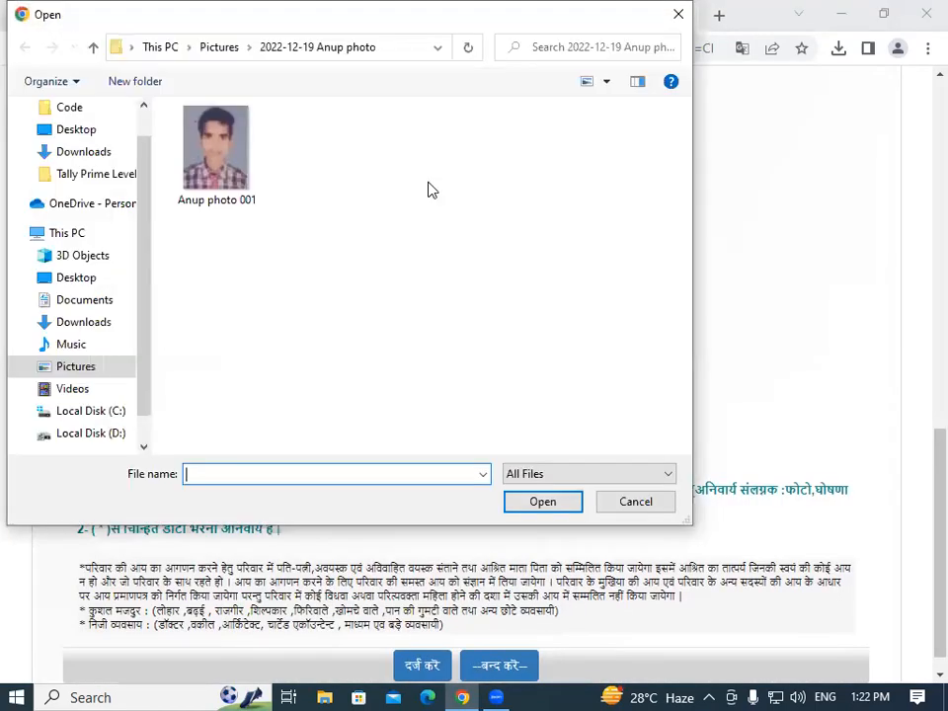
left_click(87, 326)
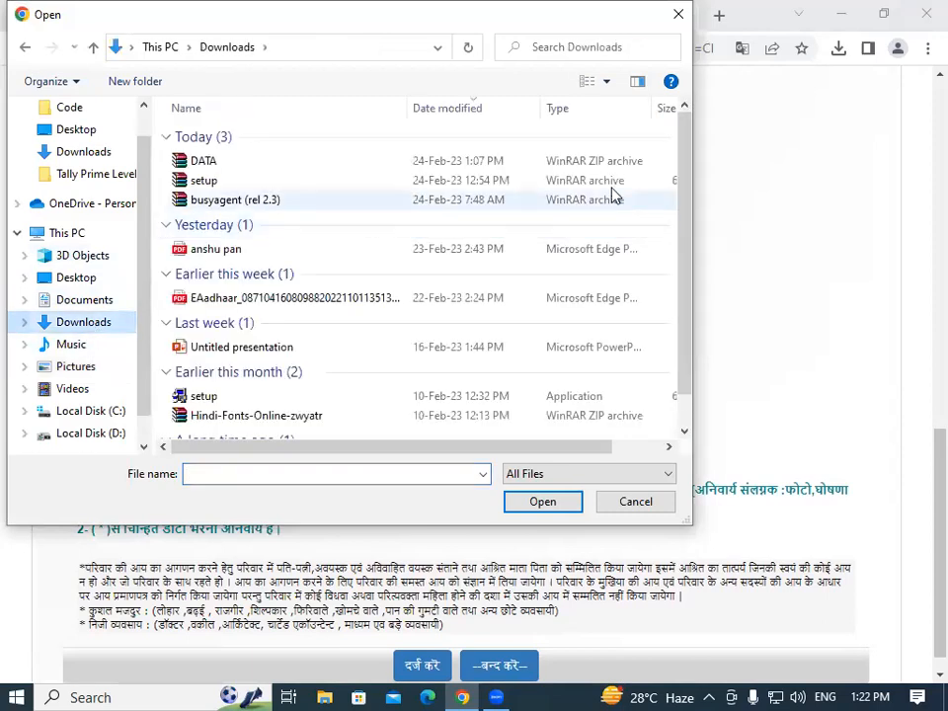
left_click_drag(689, 181, 684, 237)
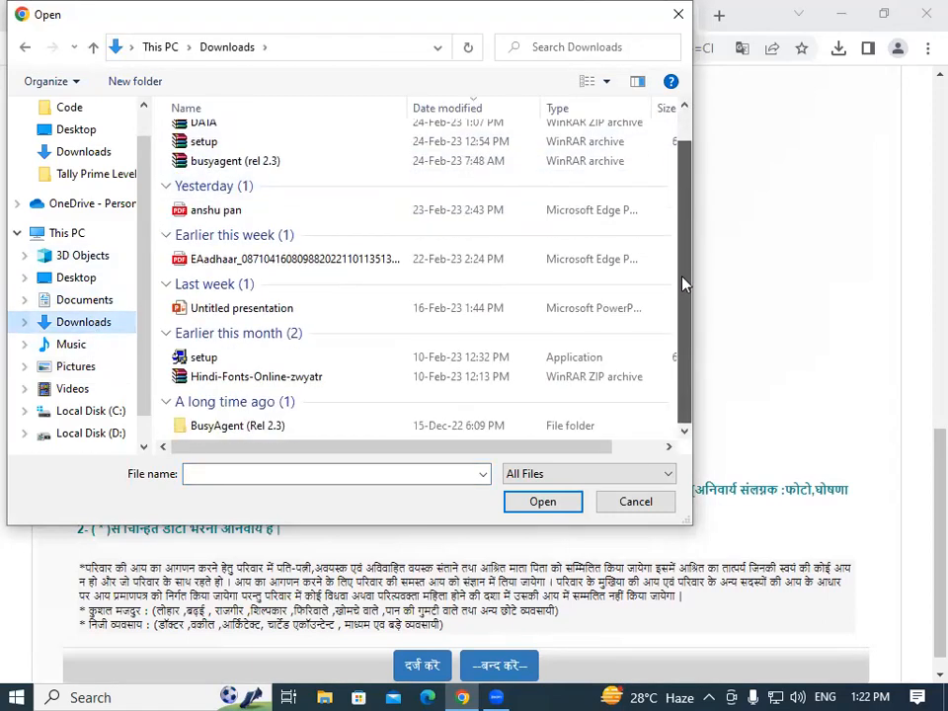
left_click_drag(685, 285, 688, 235)
left_click(16, 277)
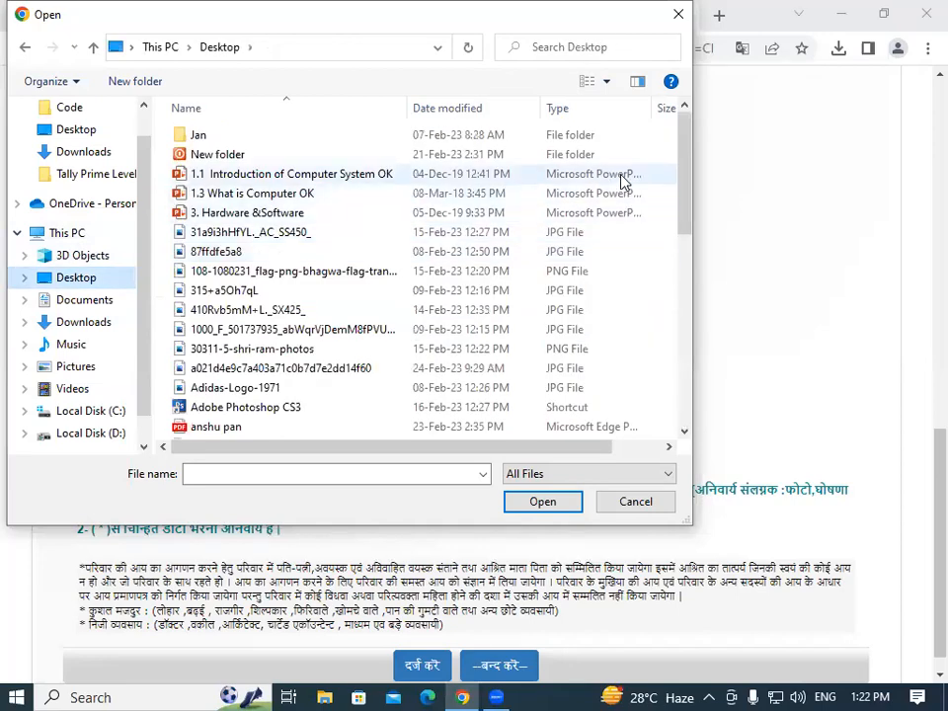
scroll(675, 208, "down", 5)
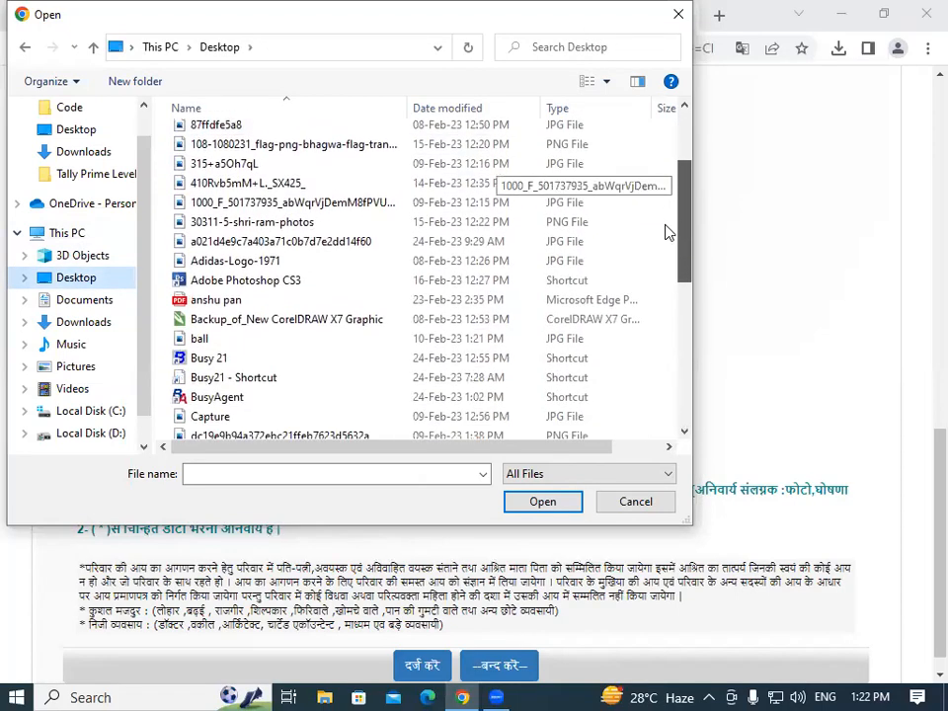
scroll(652, 285, "down", 3)
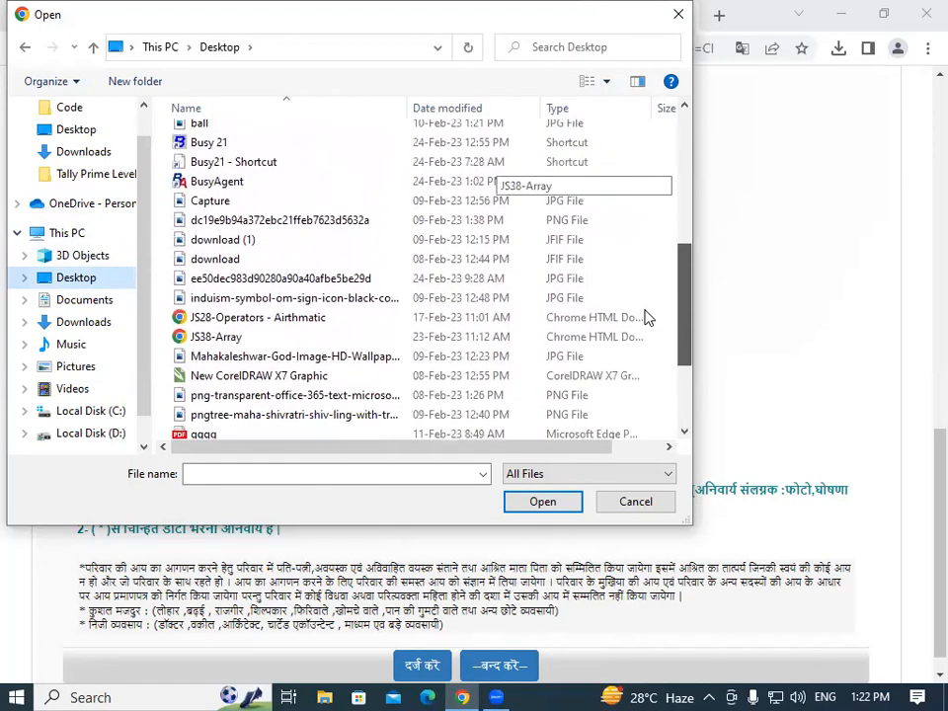
left_click(257, 355)
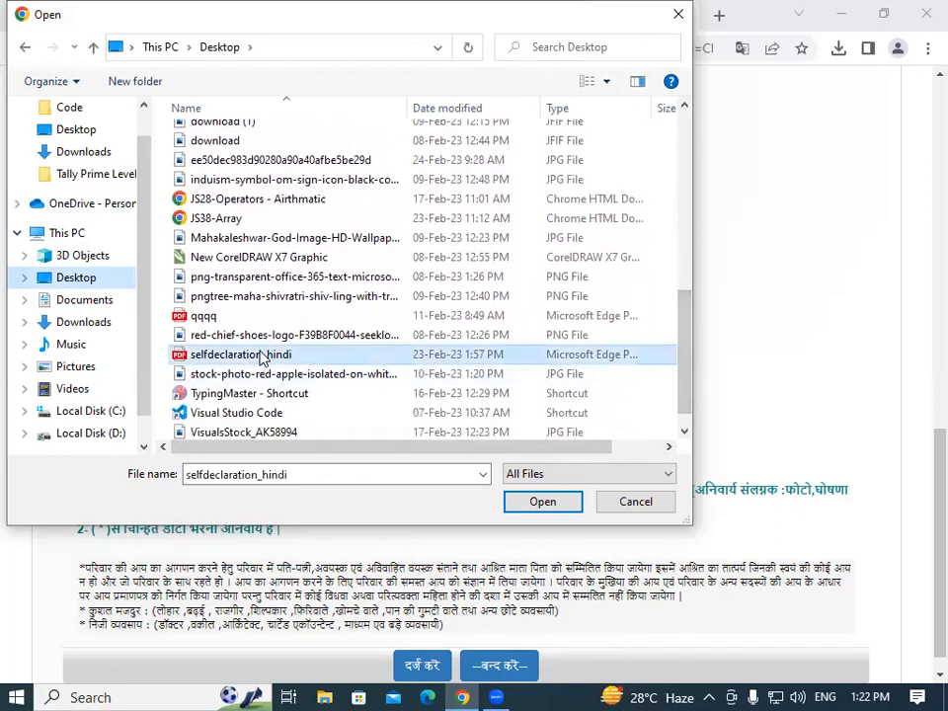
left_click(539, 504)
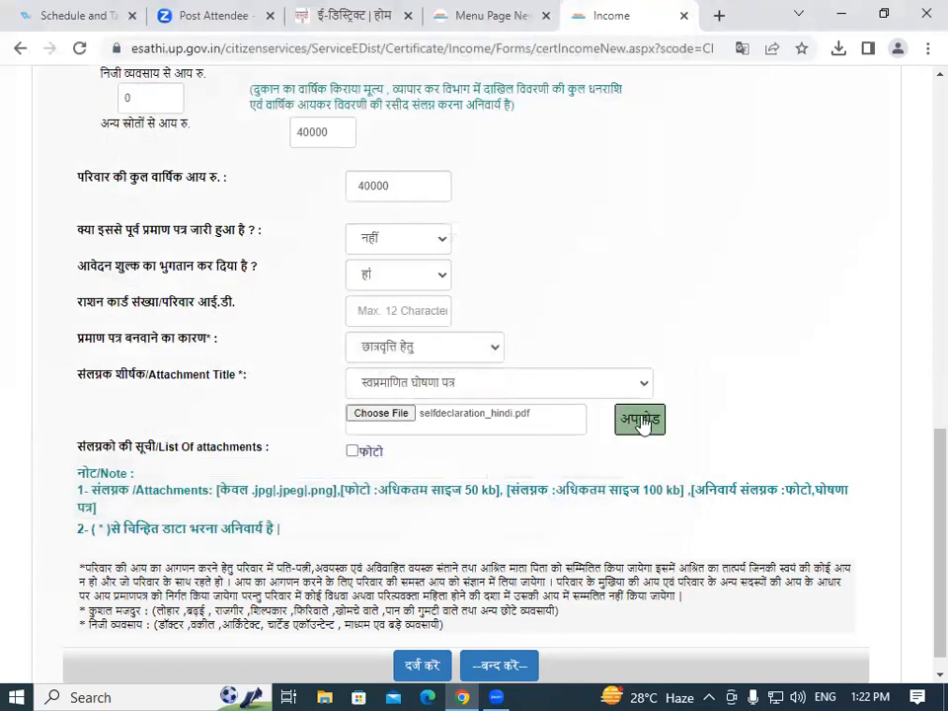
Attempt to upload selfdeclaration_hindi.pdf, rejected as 'Not a Valid file format', then set the title to अन्य.
left_click(638, 419)
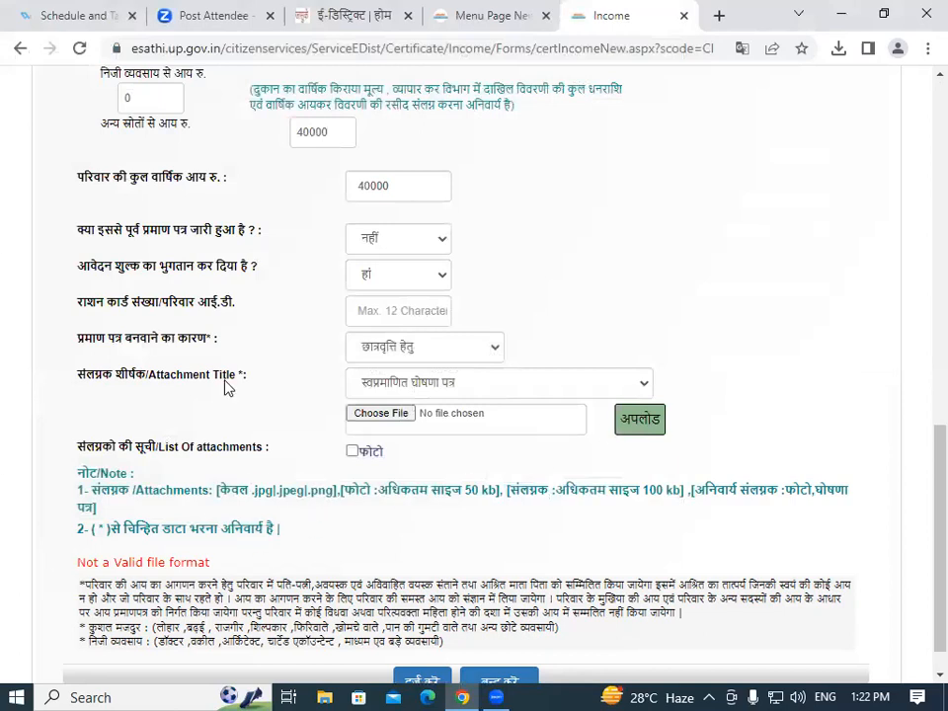
scroll(924, 450, "down", 2)
scroll(923, 484, "up", 1)
scroll(914, 524, "down", 1)
left_click(432, 346)
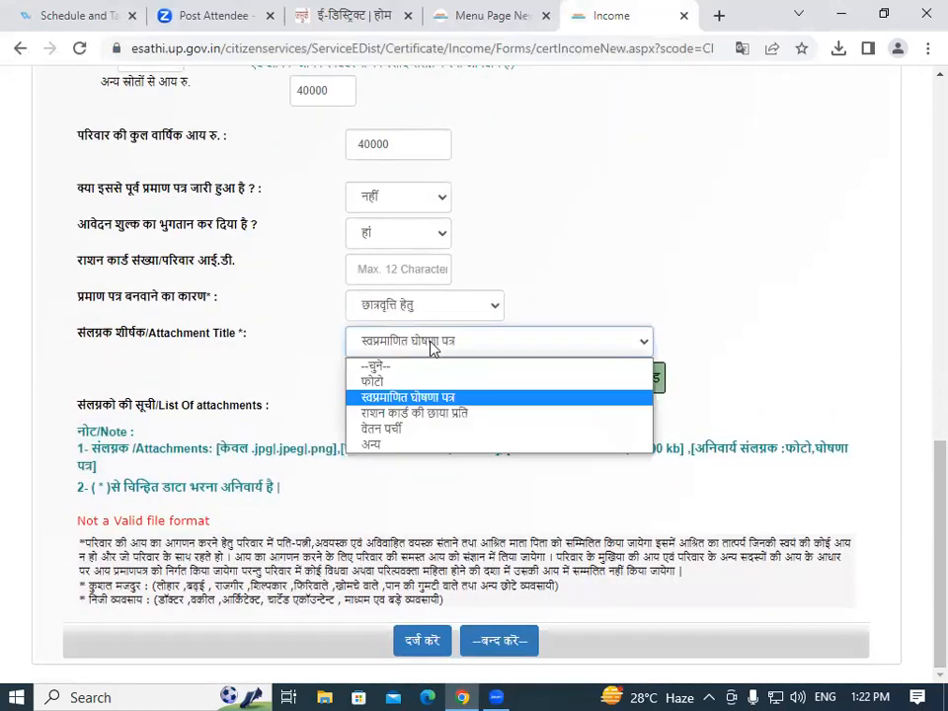
left_click(377, 447)
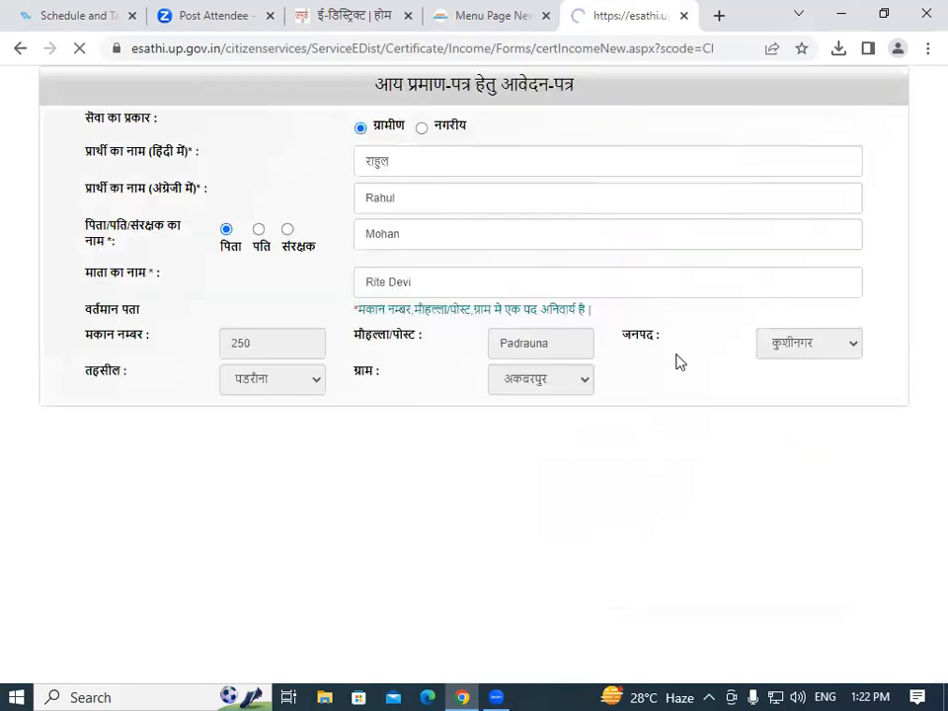
Enter 'Aadhar Card' as the custom attachment title and bring up the file-open dialog.
left_click(748, 344)
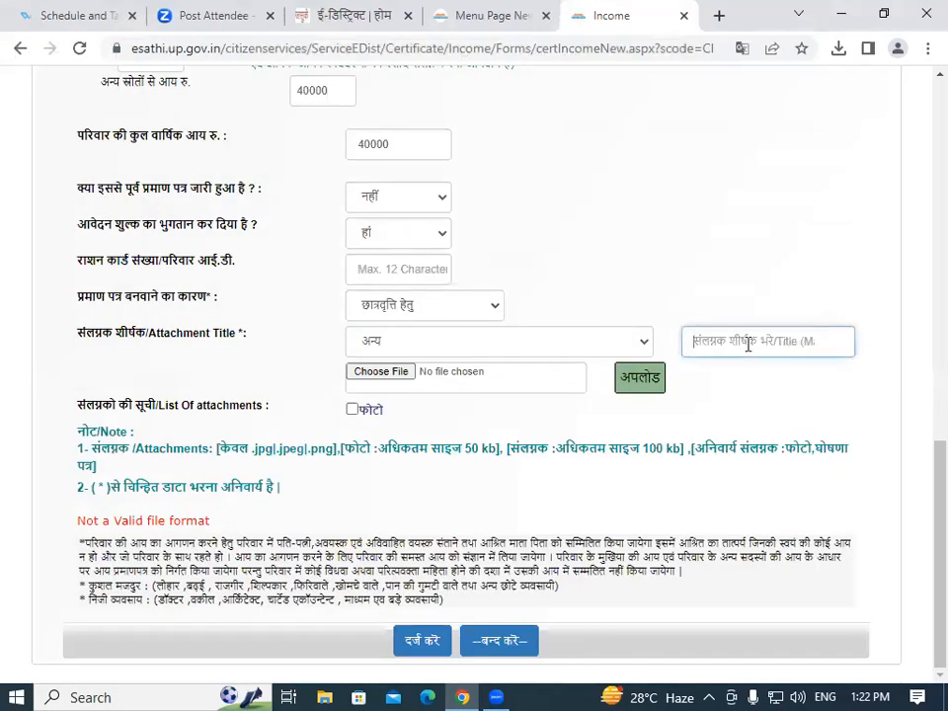
type("Aadhar Card")
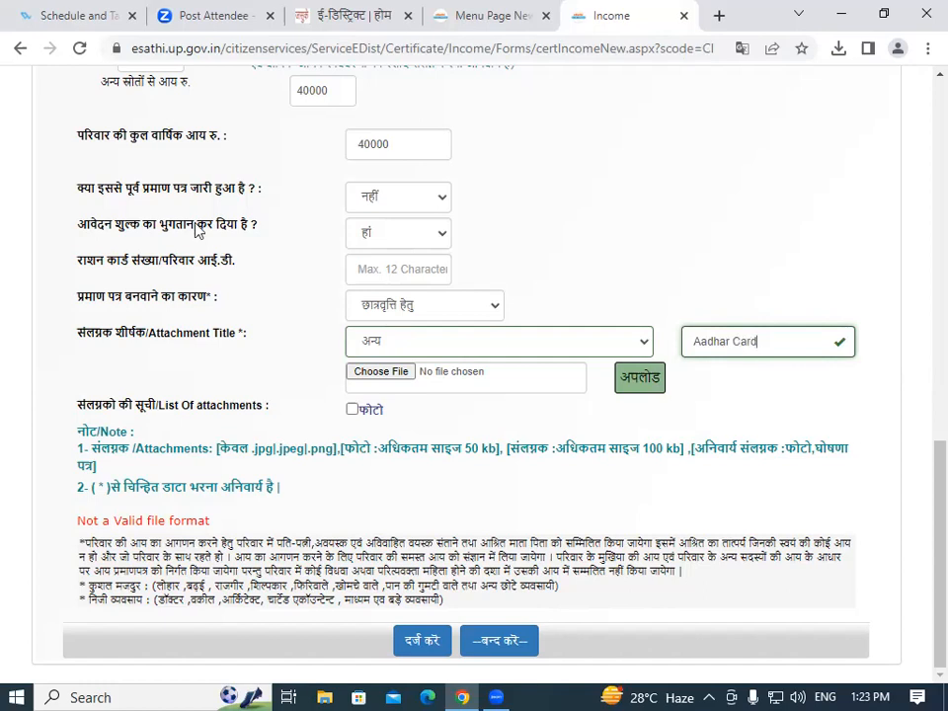
left_click(387, 372)
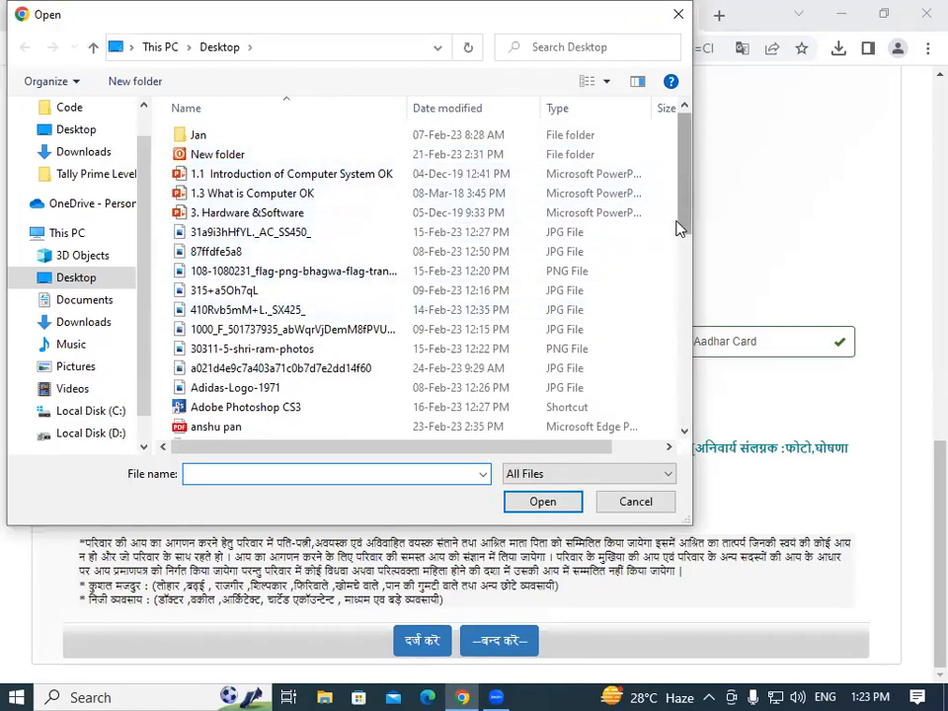
Choose the image from the Pictures 2022-12-19 folder and upload it as the AadharCard attachment.
scroll(665, 335, "down", 10)
scroll(665, 339, "down", 2)
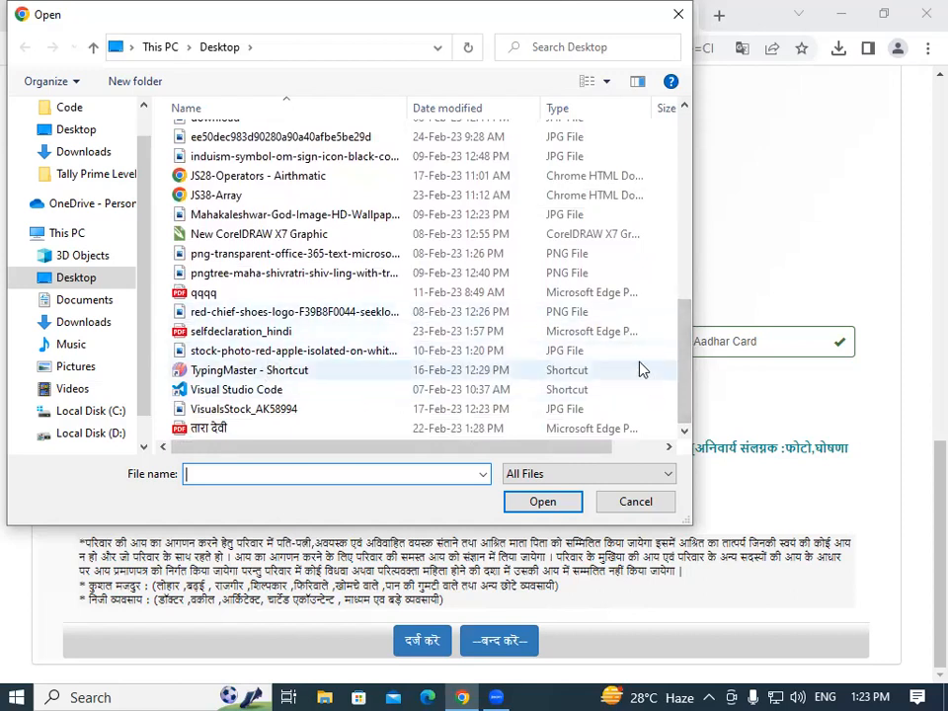
left_click_drag(688, 386, 700, 148)
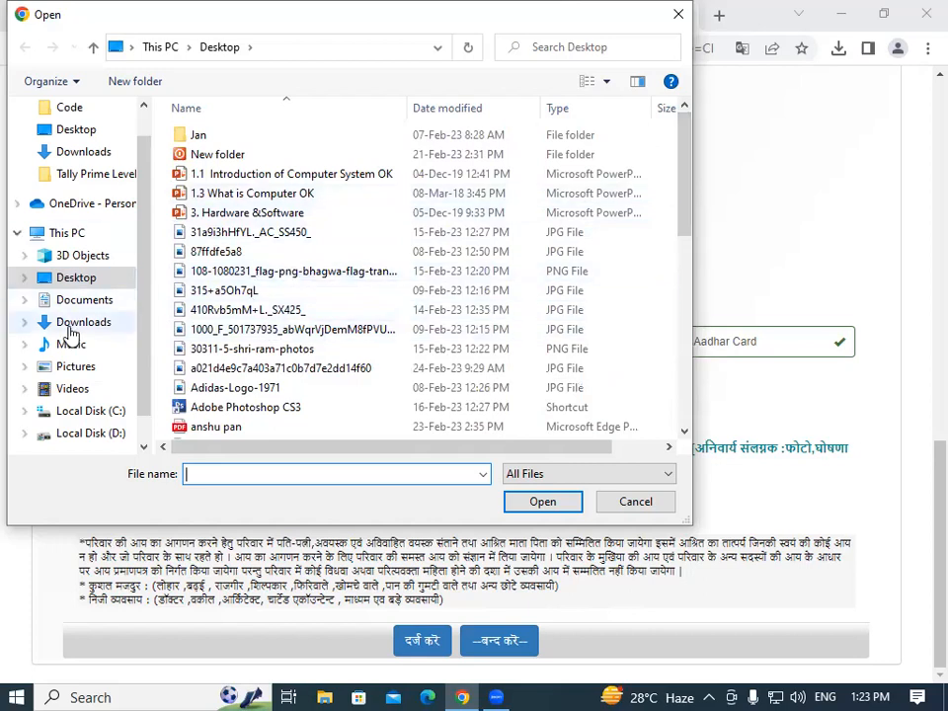
left_click(29, 366)
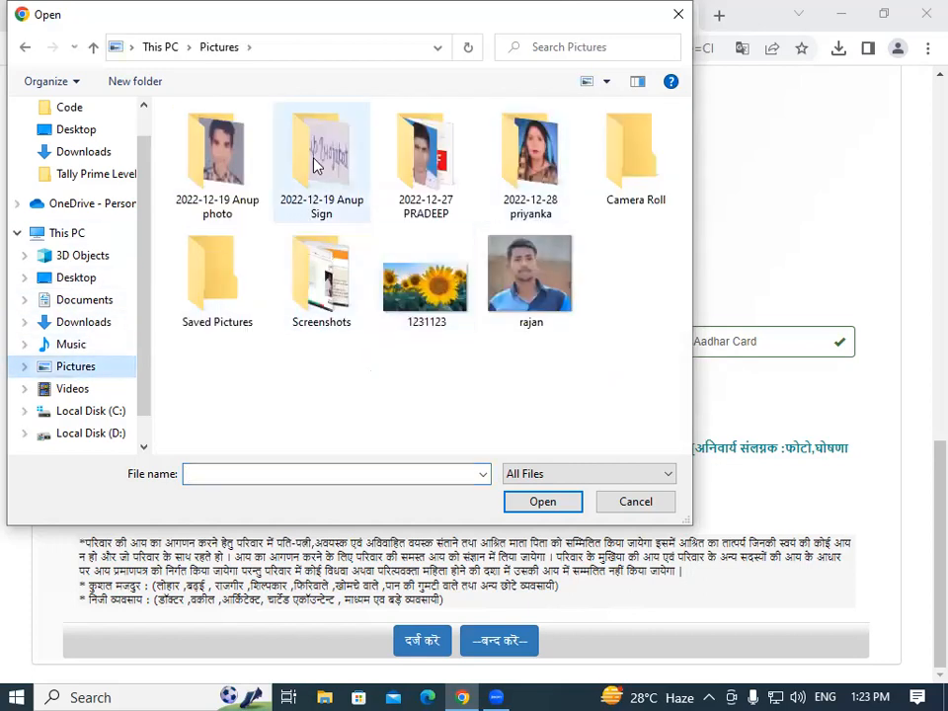
left_click(253, 158)
double_click(253, 158)
left_click(212, 148)
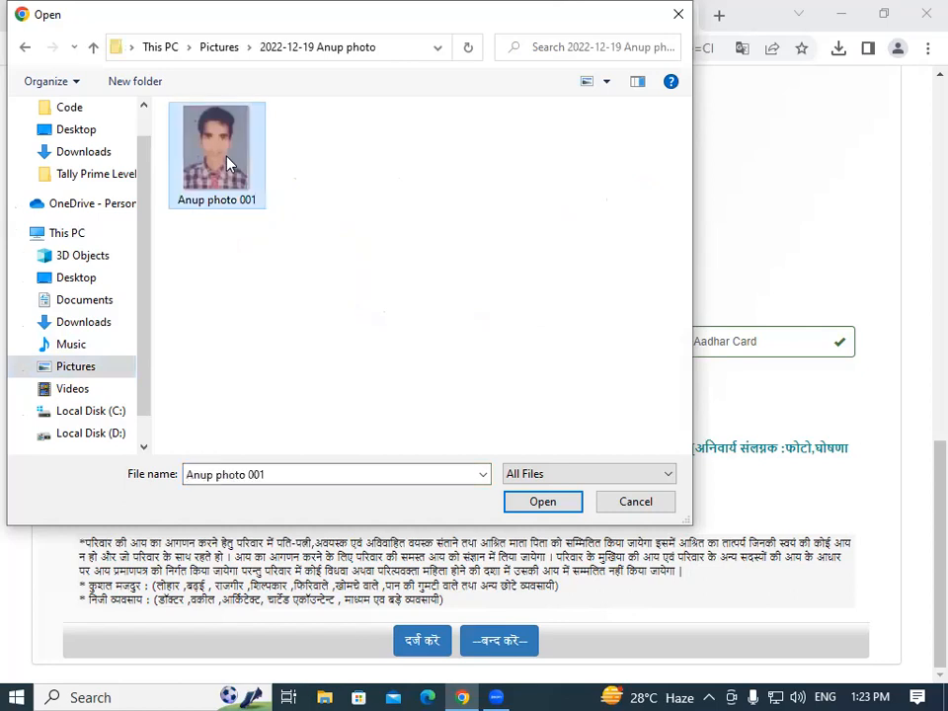
left_click(544, 503)
left_click(635, 382)
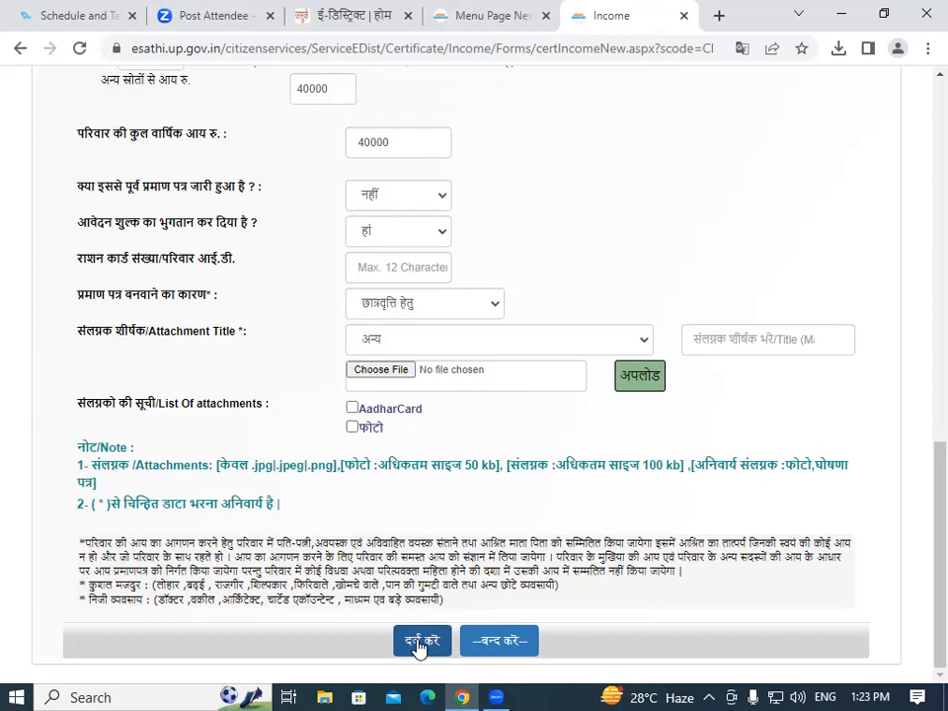
scroll(921, 494, "up", 1)
left_click_drag(921, 467, 921, 143)
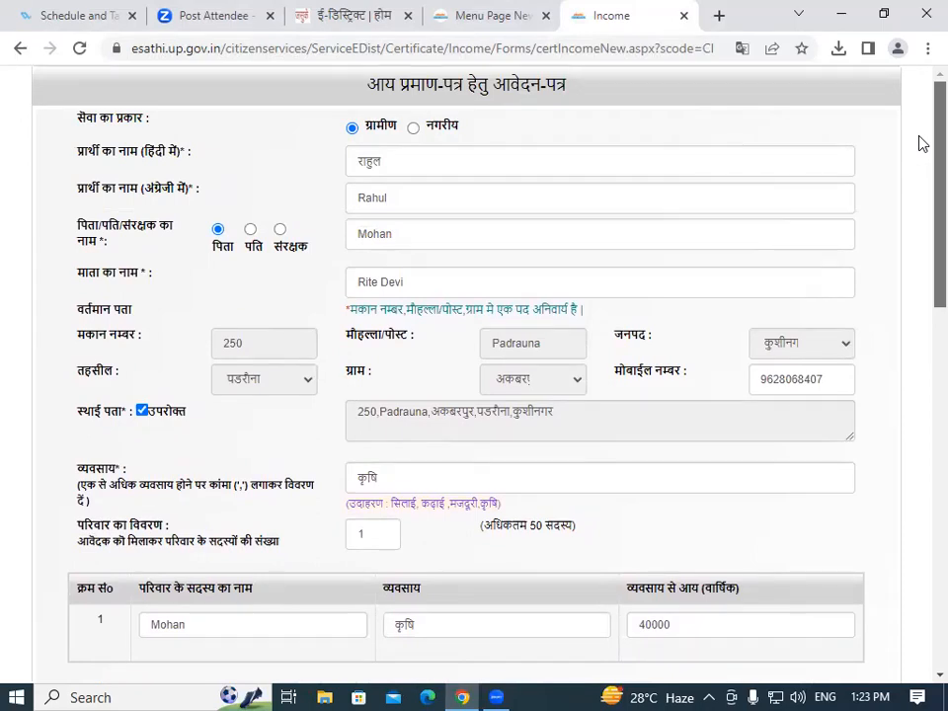
left_click_drag(921, 143, 923, 544)
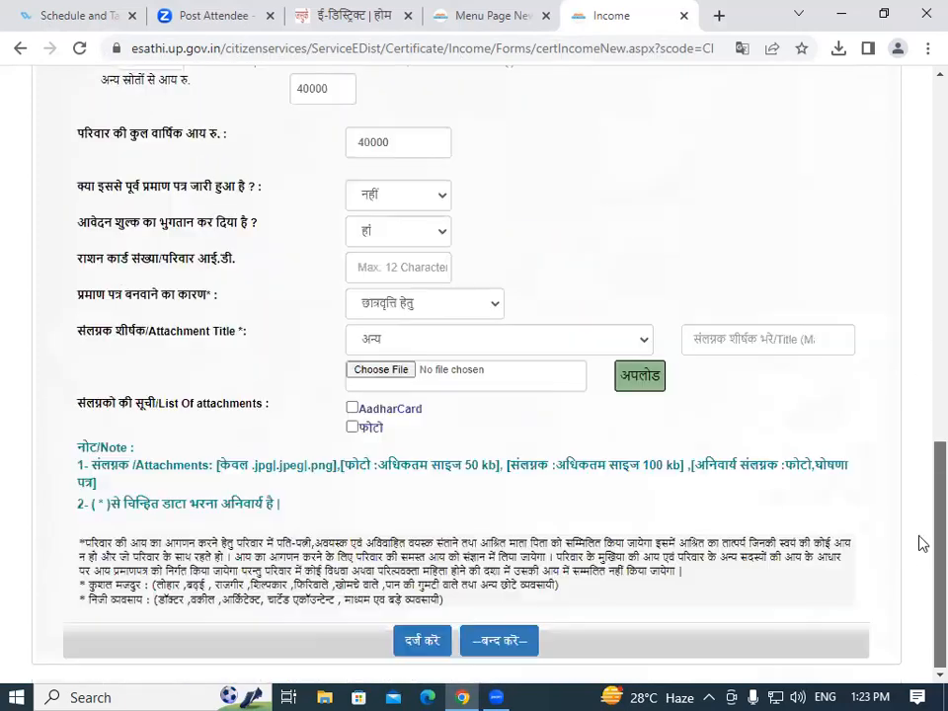
left_click(423, 643)
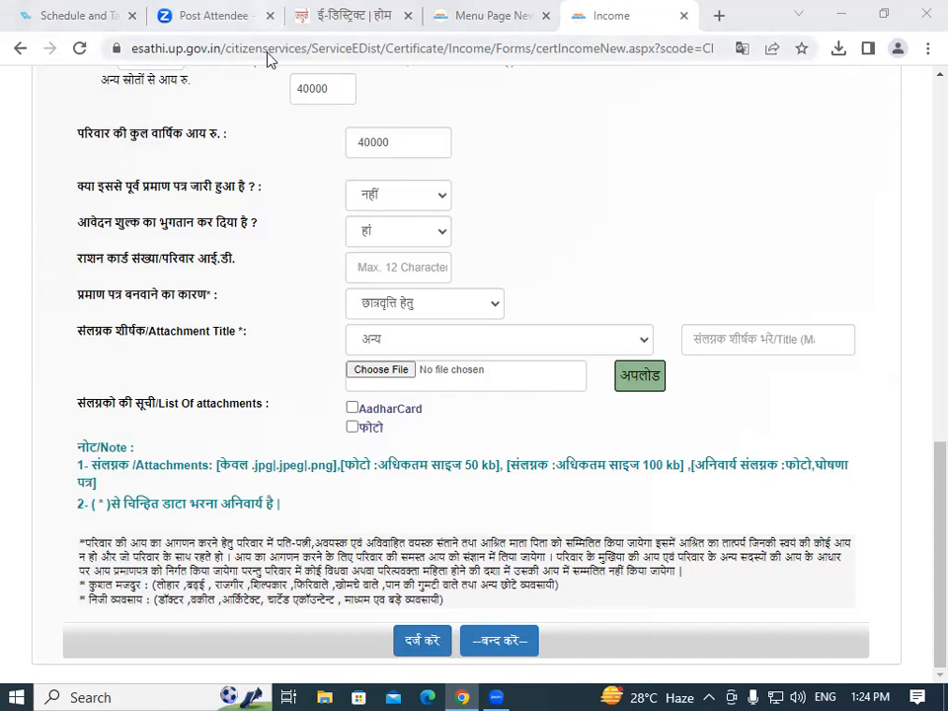
From the dashboard open the निवास प्रमाण पत्र form, dismiss the translation popup, and scroll through it.
left_click(484, 18)
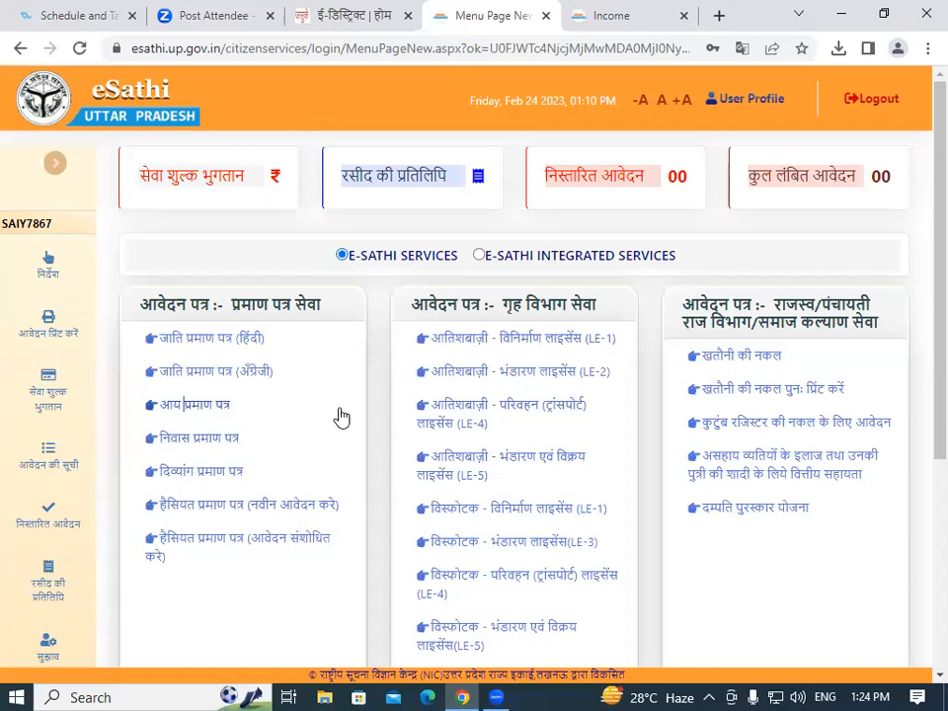
left_click(191, 447)
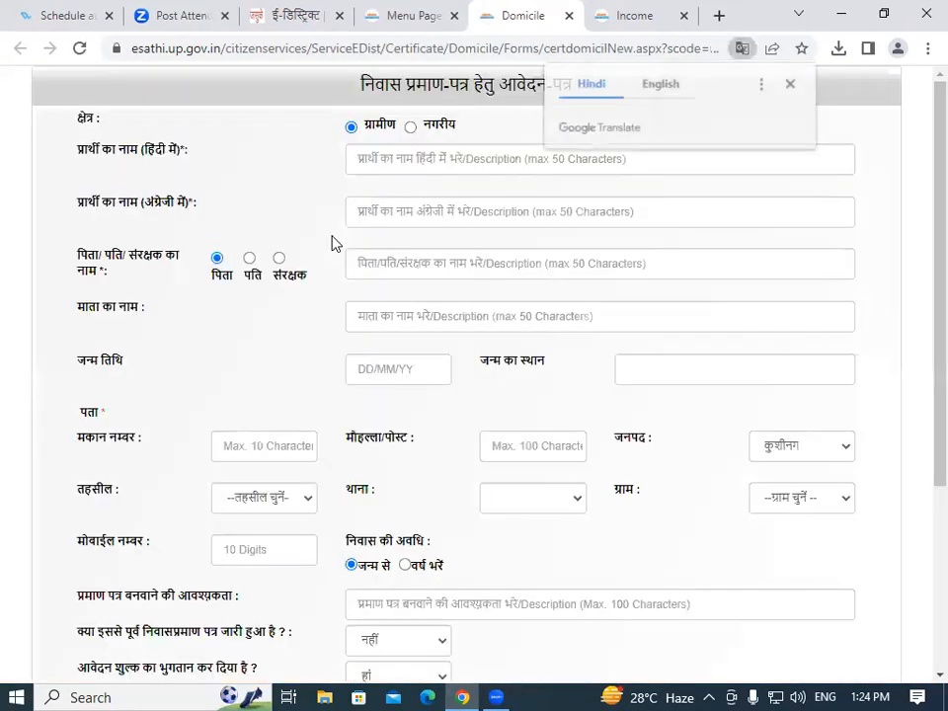
left_click(791, 84)
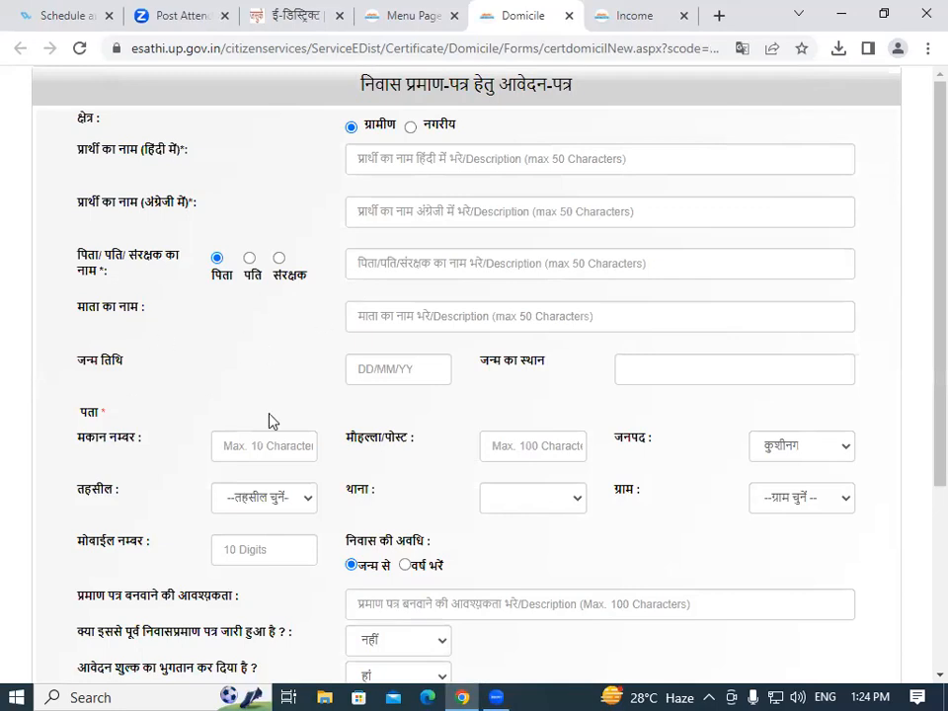
scroll(921, 293, "down", 3)
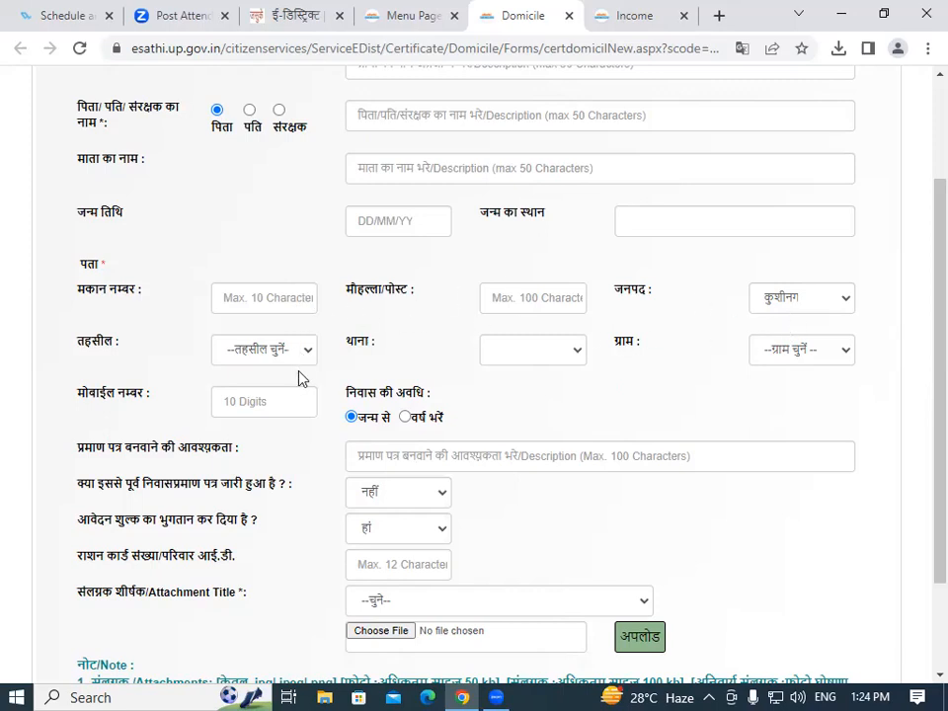
scroll(923, 386, "down", 3)
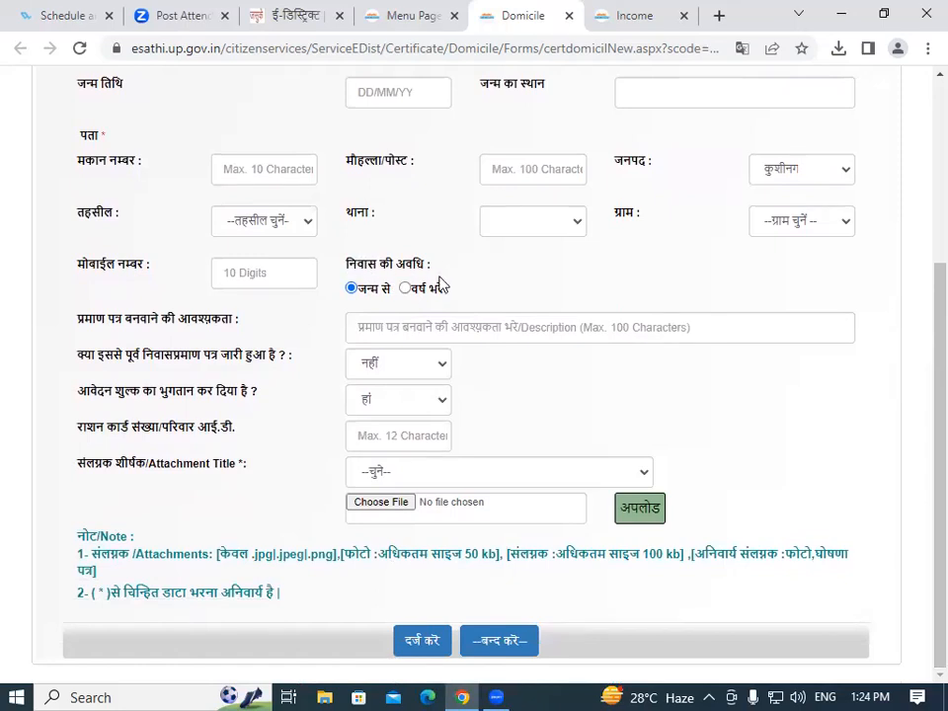
scroll(920, 346, "up", 1)
scroll(922, 334, "up", 3)
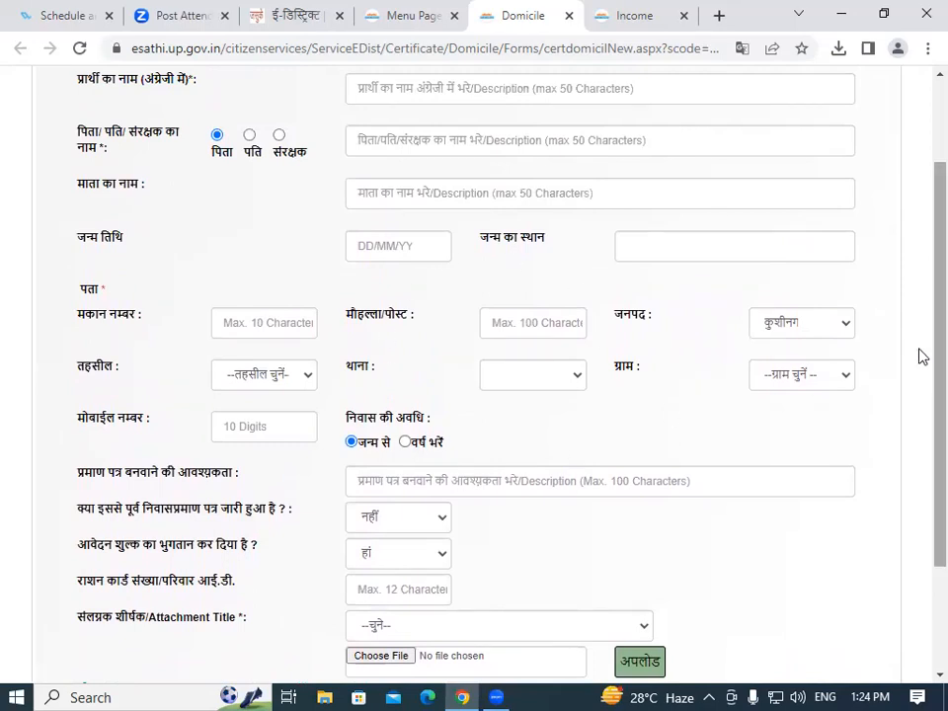
scroll(922, 410, "down", 2)
scroll(923, 410, "down", 2)
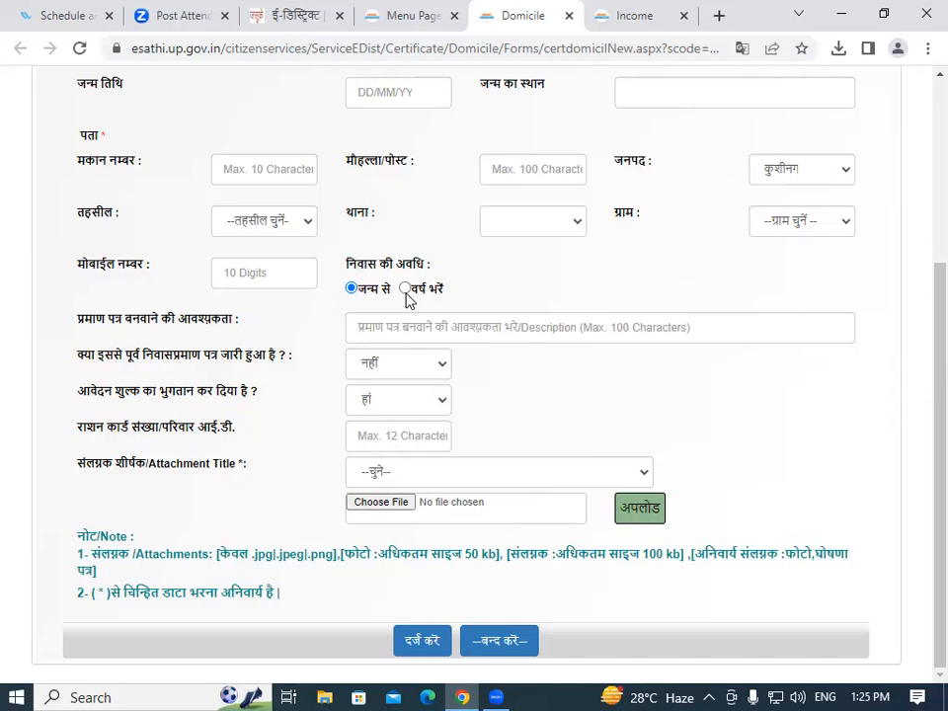
Select वर्ष भरें for निवास की अवधि, briefly trying जन्म से before reselecting years.
left_click(404, 289)
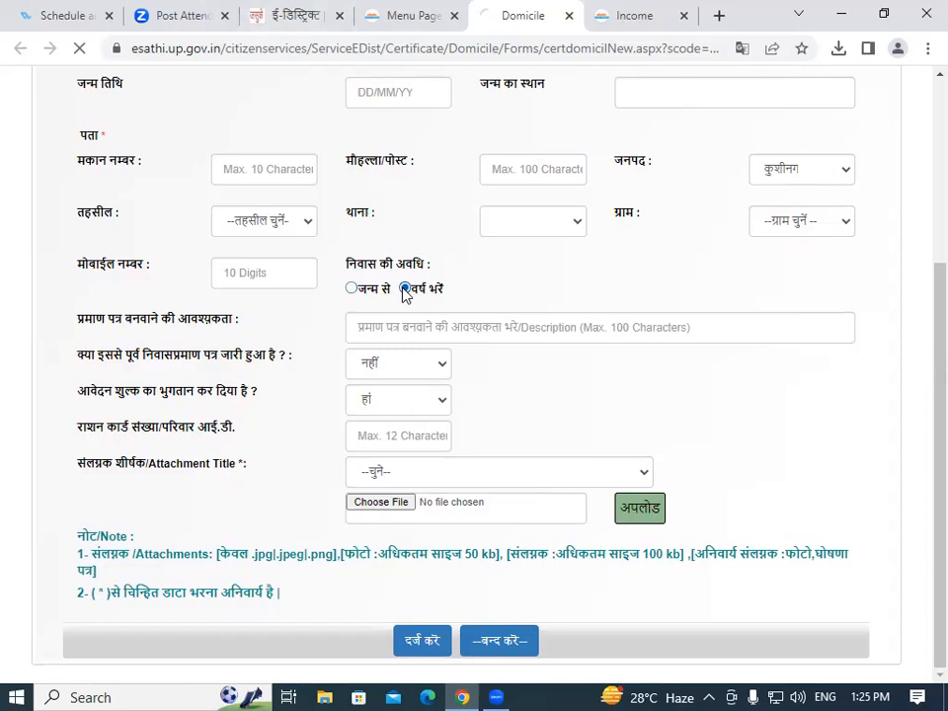
left_click(515, 274)
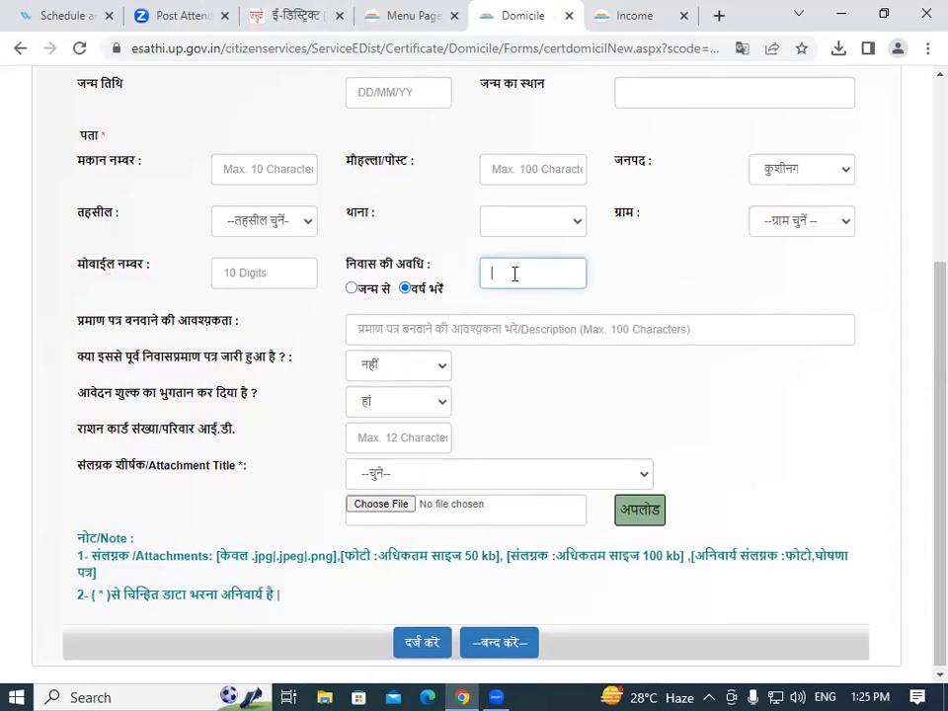
left_click(353, 289)
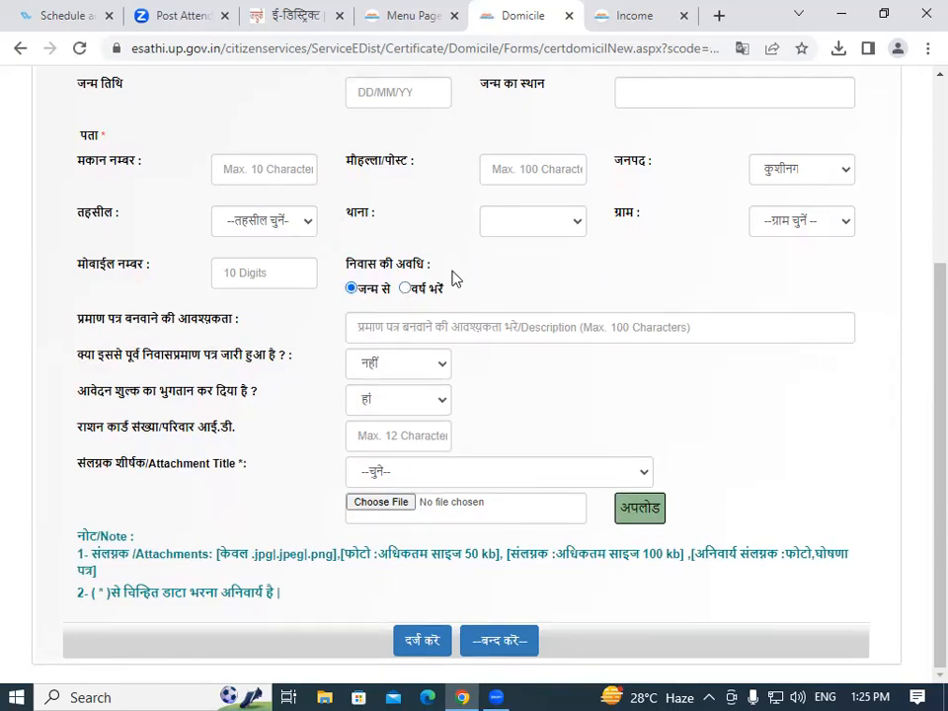
left_click(405, 289)
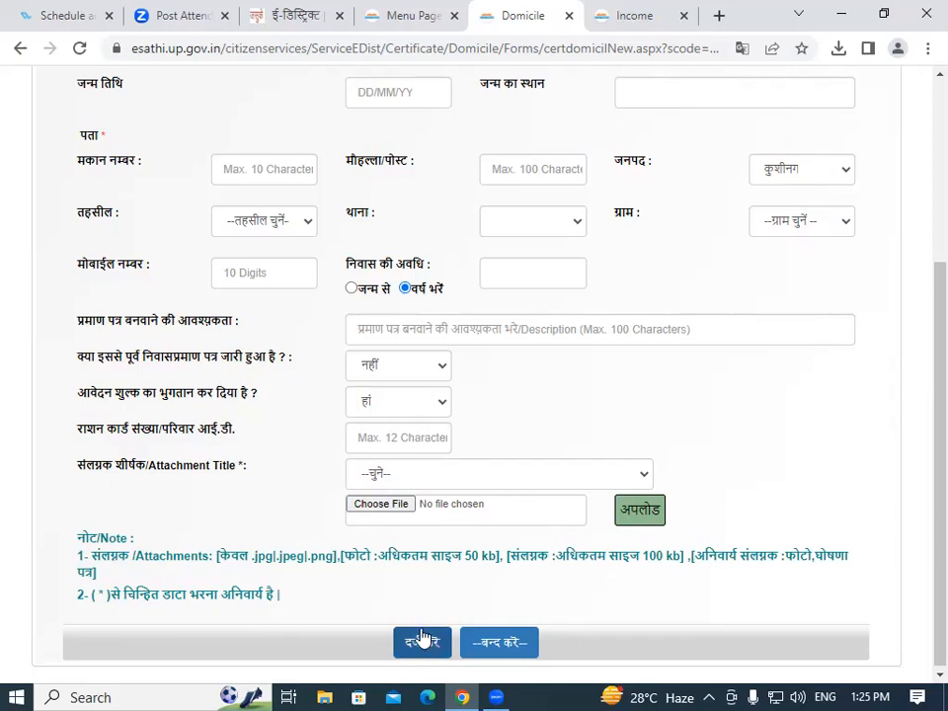
Visit the सेवा शुल्क भुगतान page from the dashboard, then the रसीद की प्रतिलिपि acknowledgement slip page.
left_click(393, 15)
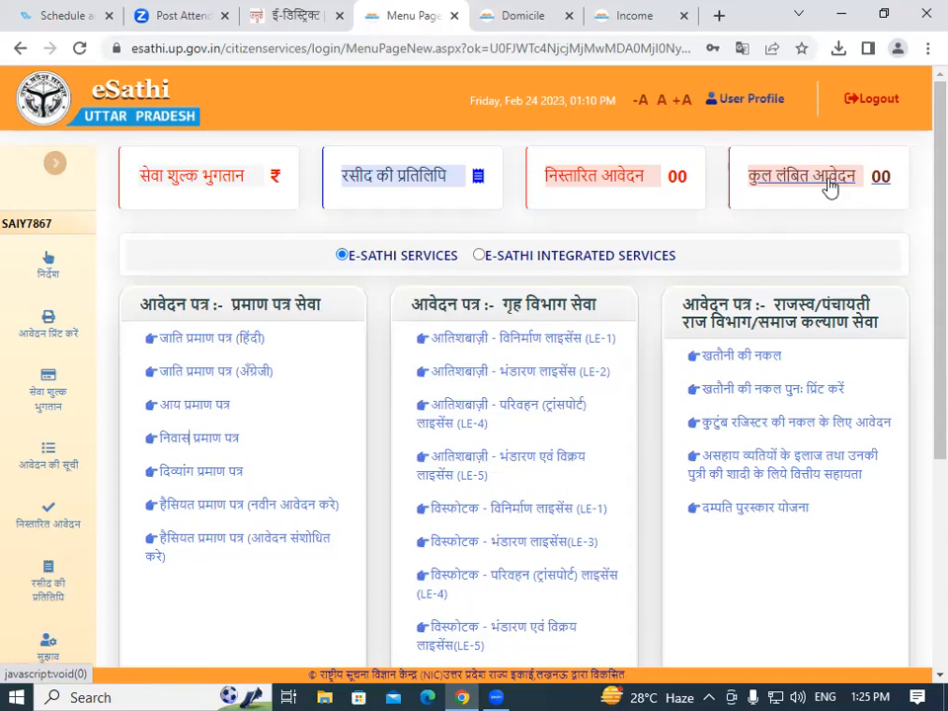
left_click(195, 177)
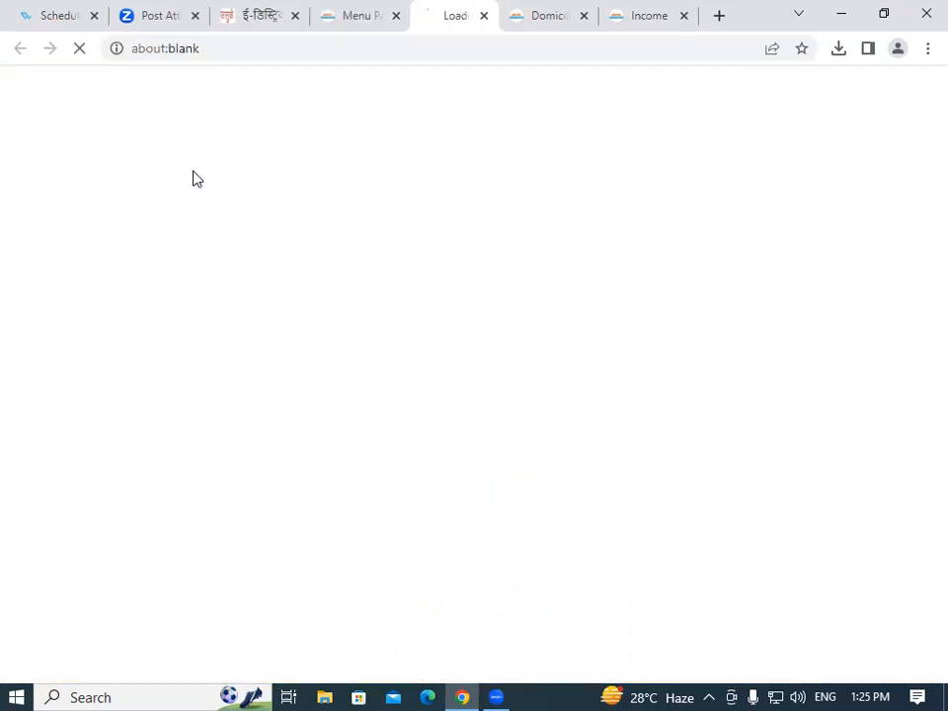
left_click(416, 325)
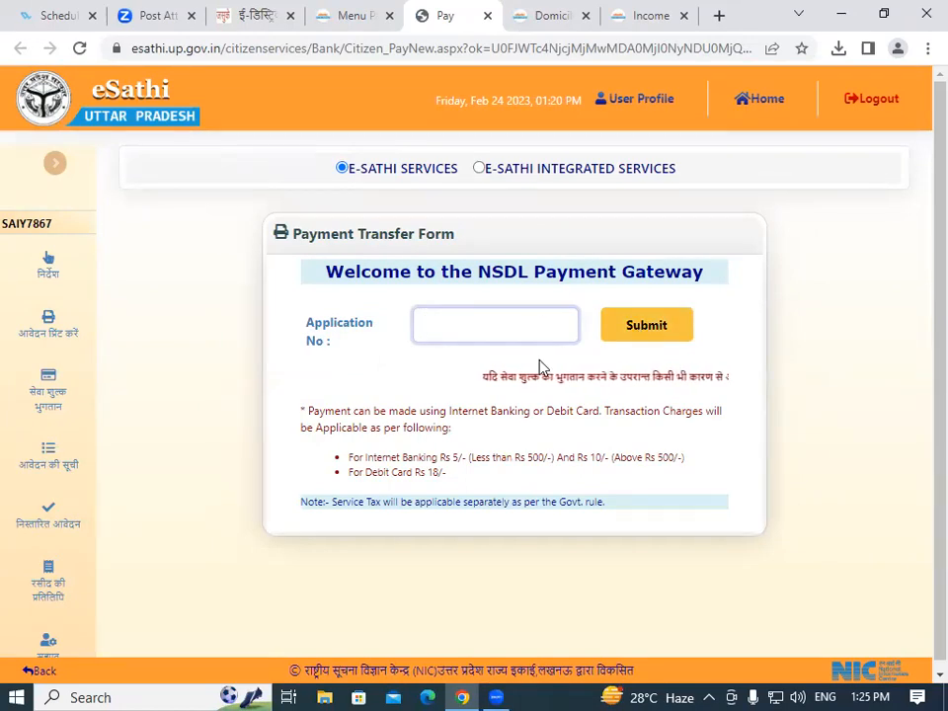
left_click(47, 576)
left_click(461, 302)
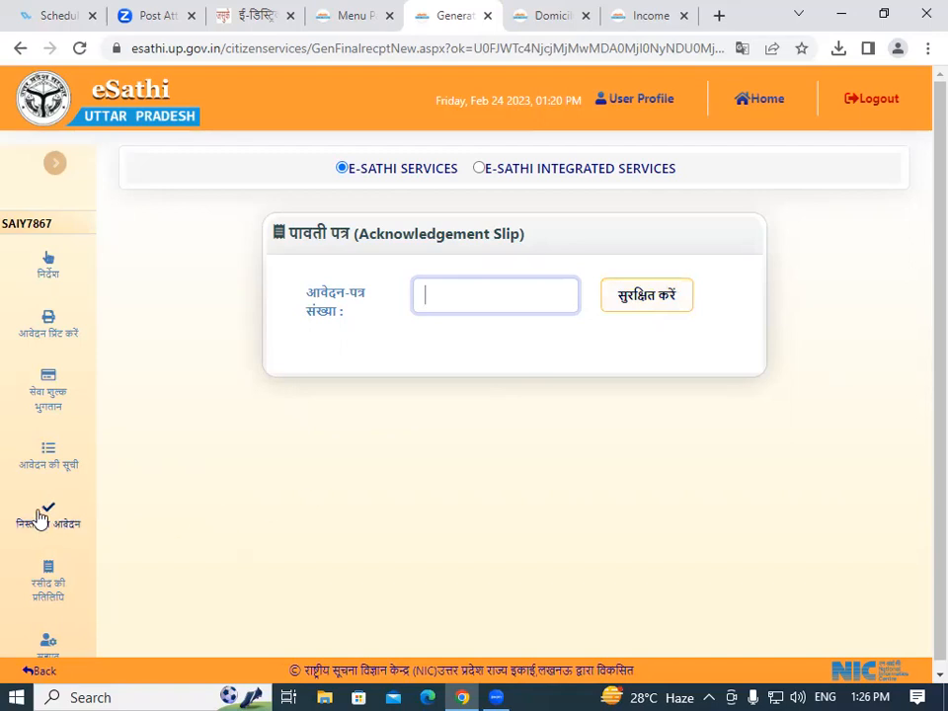
Check the आवेदन की सूची, सेवा शुल्क भुगतान and आवेदन प्रिंट करें pages in turn.
left_click(48, 453)
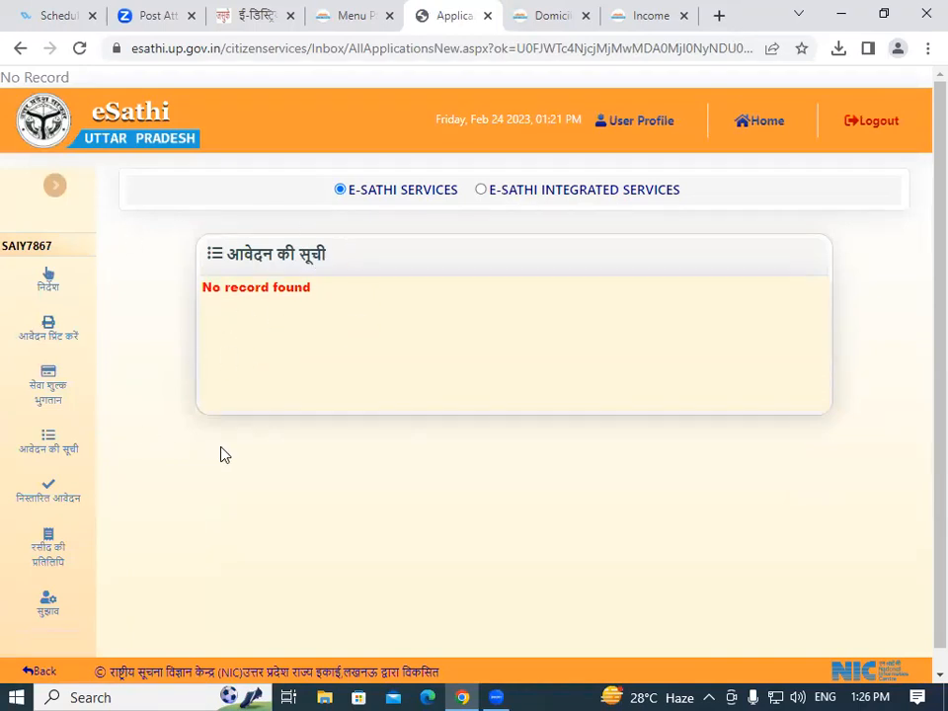
left_click(51, 383)
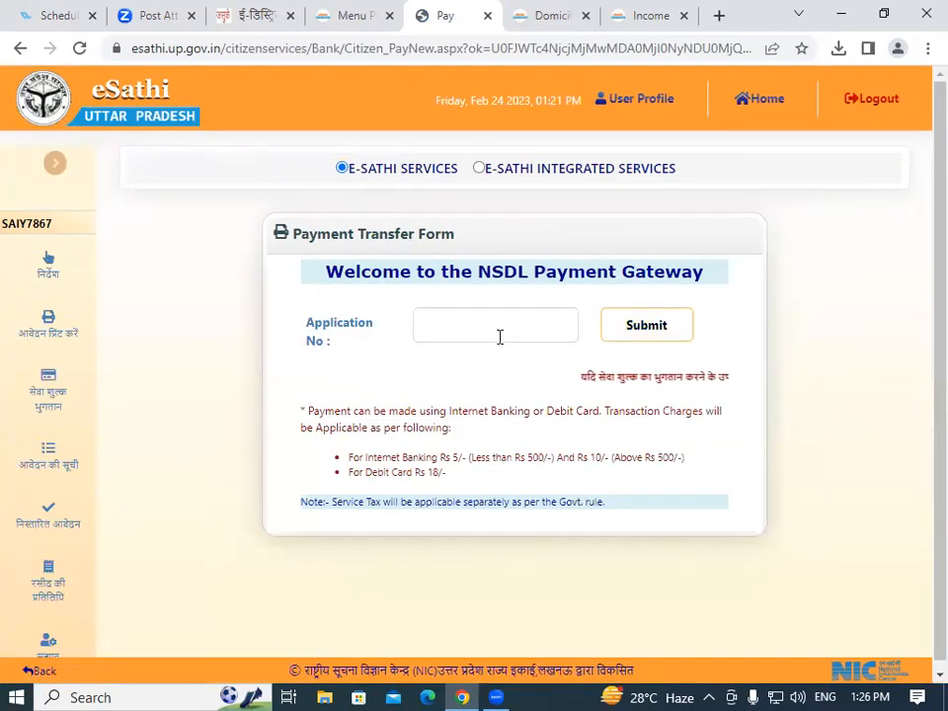
left_click(71, 332)
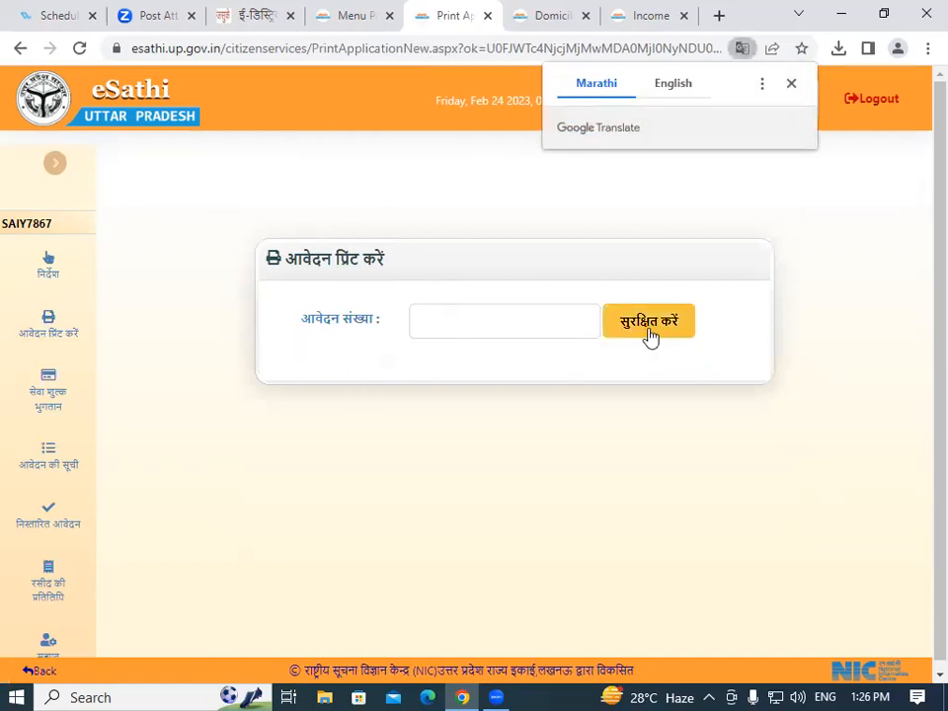
Dismiss the translation offer, log out of eSathi, and close the logged-out tab.
left_click(791, 85)
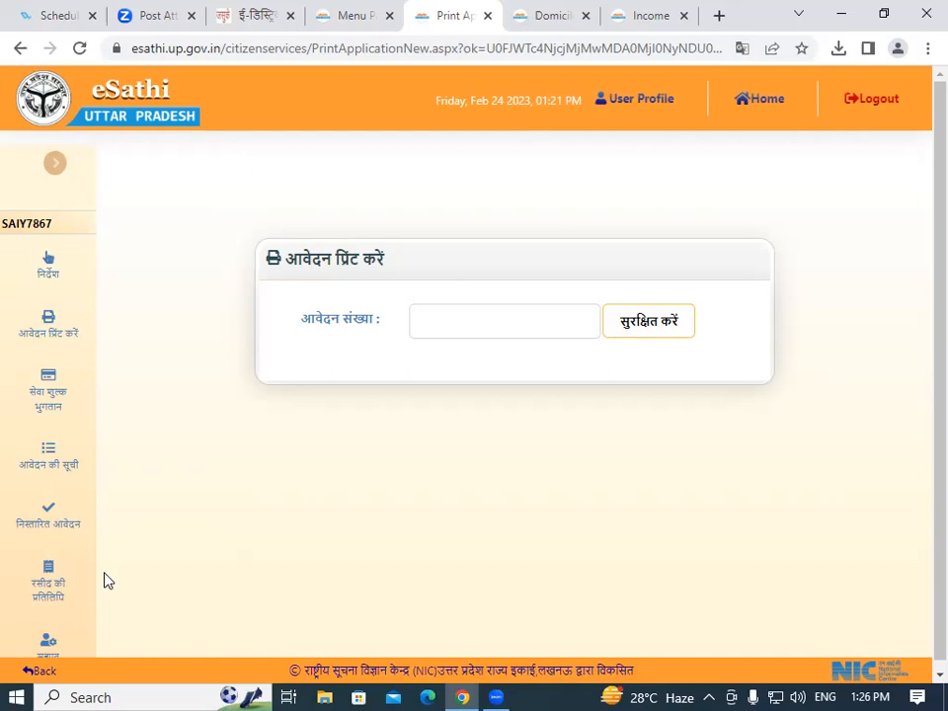
left_click(876, 99)
left_click(474, 238)
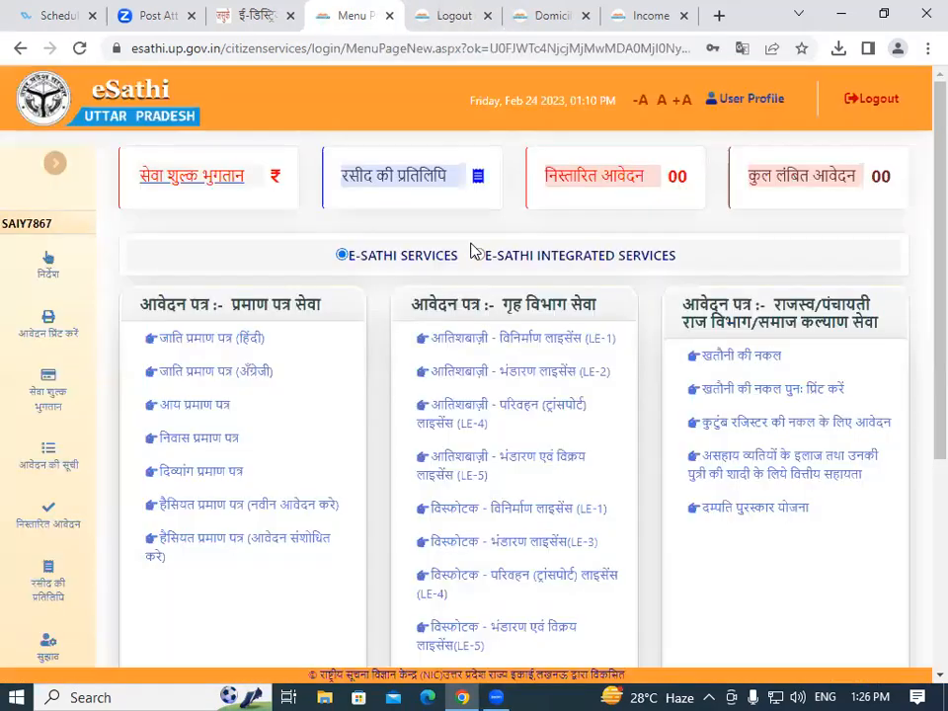